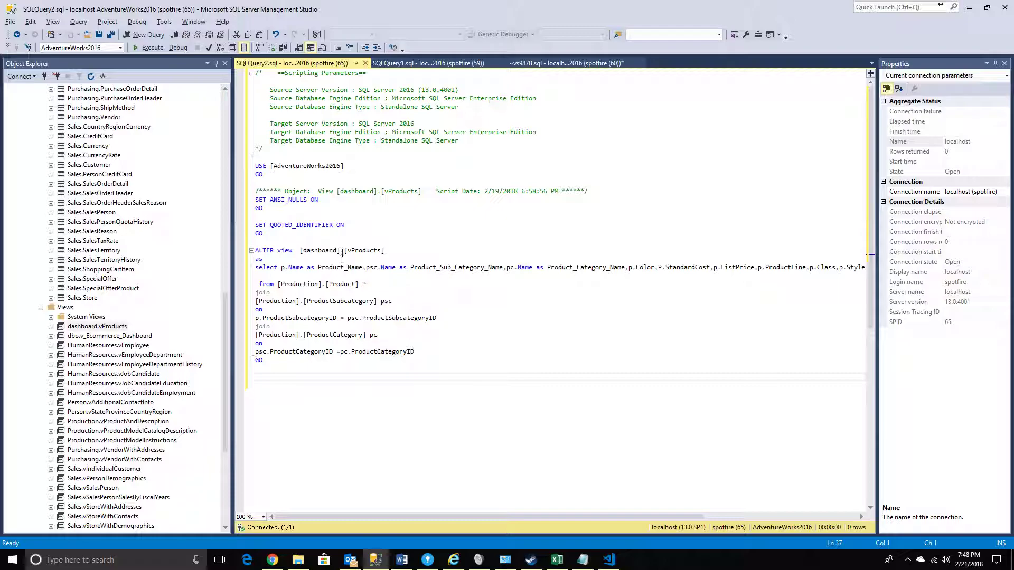
Review the dashboard.vProducts view query and its results, and switch to the Products Dashboard in TIBCO Spotfire
{"action": "left_click", "coordinate": [528, 65]}
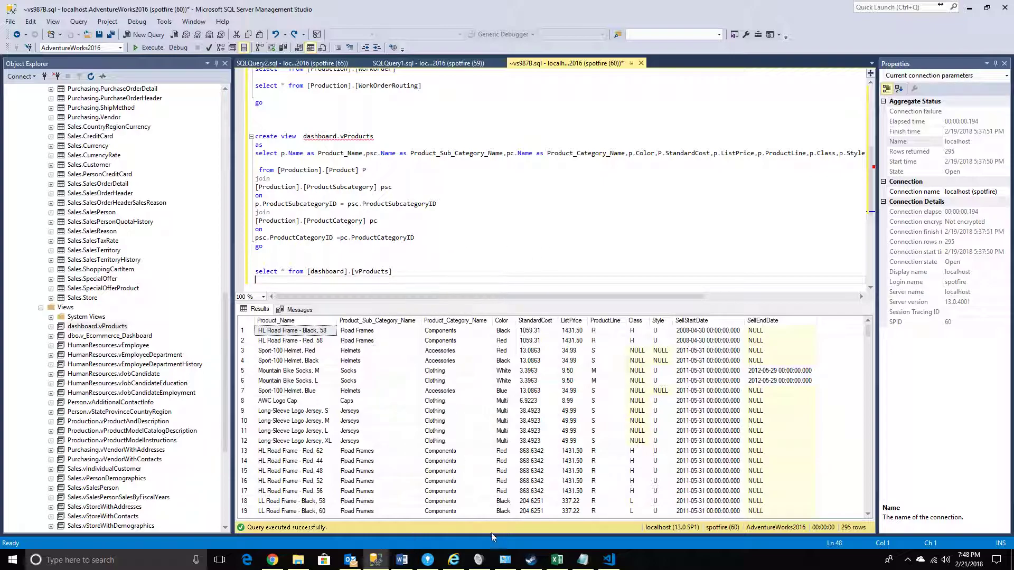
{"action": "left_click", "coordinate": [427, 561]}
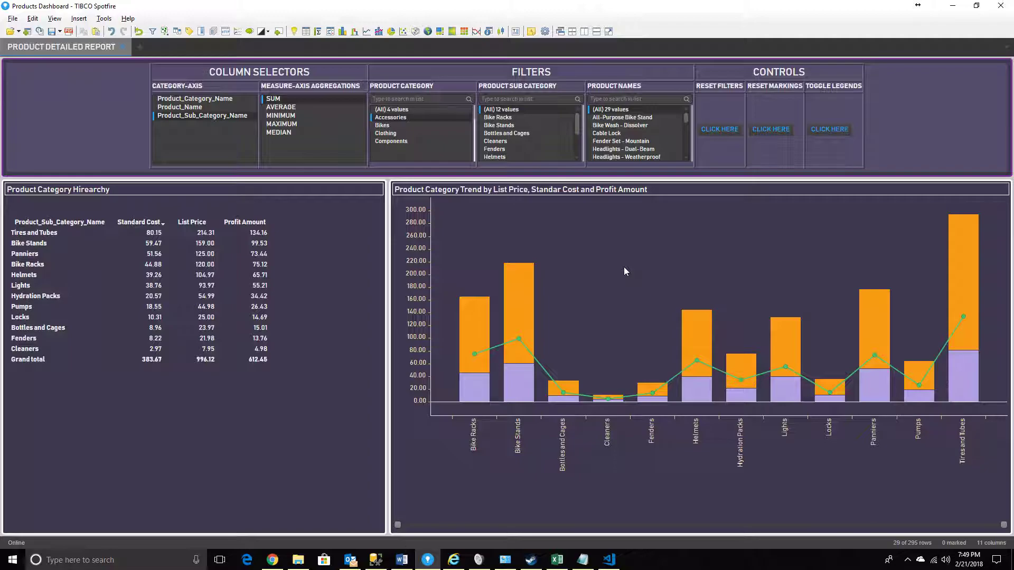
{"action": "mouse_move", "coordinate": [531, 311]}
Examine the HTML table code and property controls behind the dashboard's column selectors, filters and controls area
{"action": "right_click", "coordinate": [887, 113]}
{"action": "left_click", "coordinate": [901, 129]}
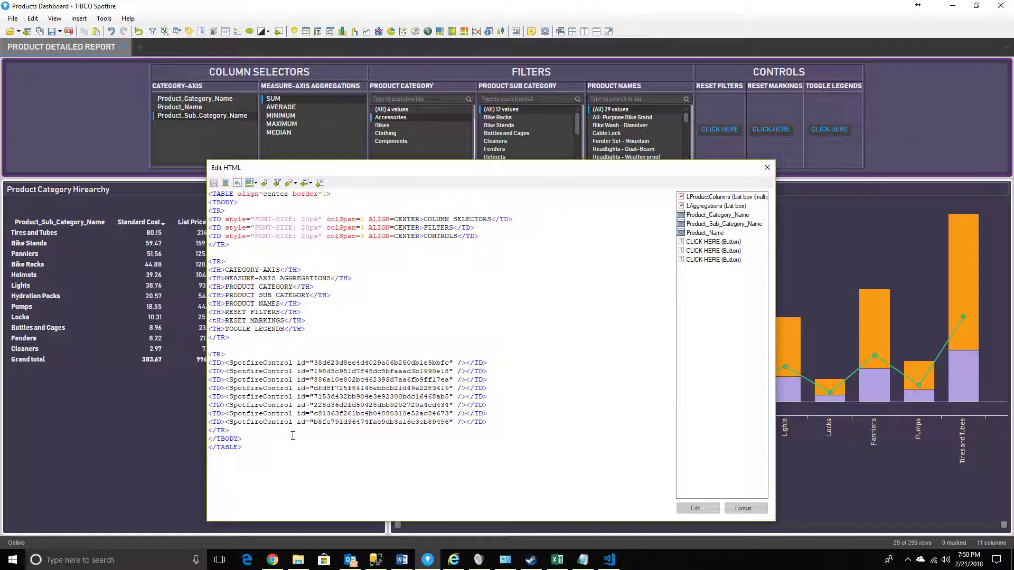
{"action": "left_click_drag", "start_coordinate": [282, 456], "coordinate": [203, 194]}
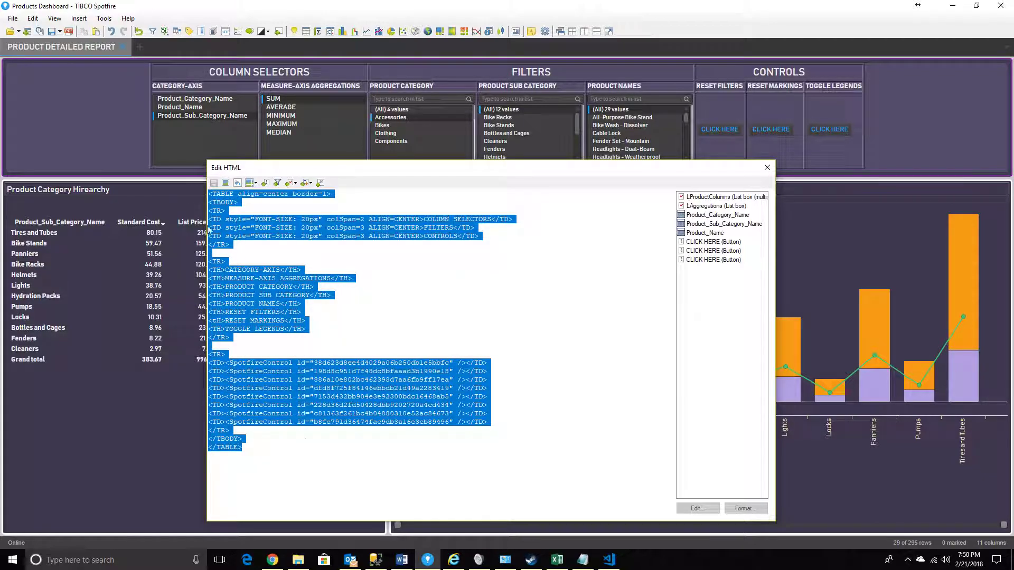
{"action": "left_click", "coordinate": [304, 484]}
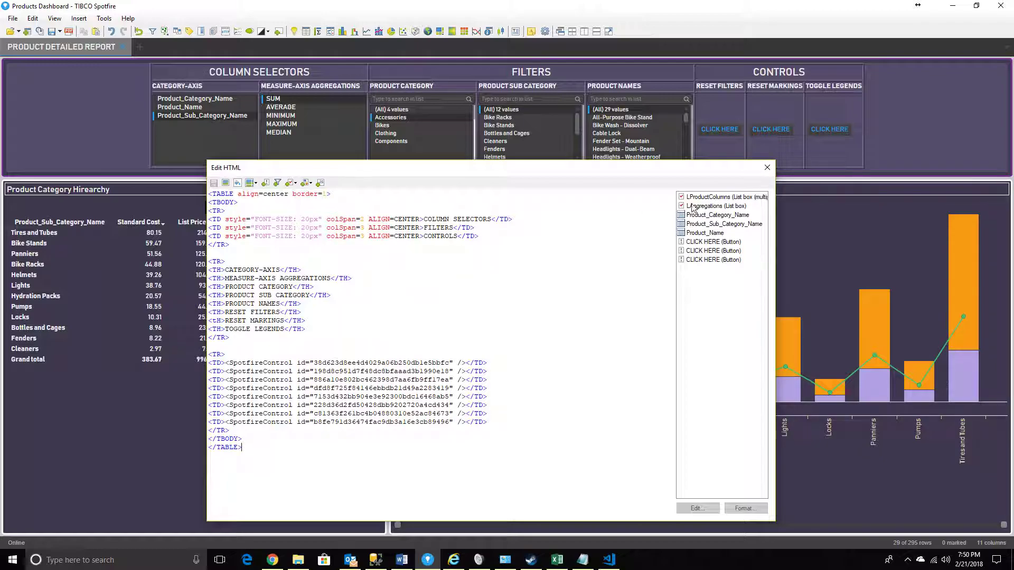
{"action": "left_click", "coordinate": [767, 168]}
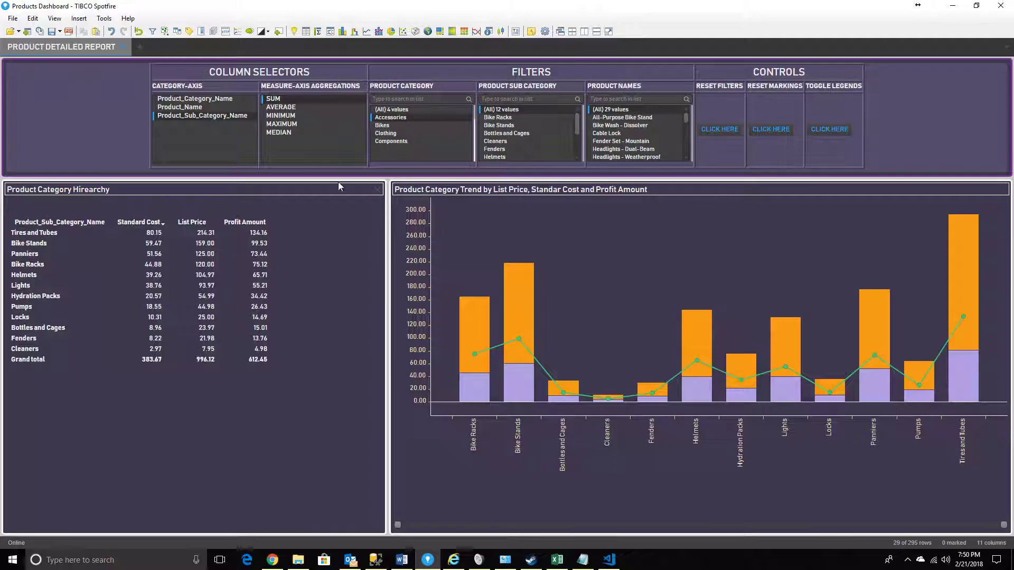
{"action": "left_click_drag", "start_coordinate": [207, 74], "coordinate": [325, 77]}
{"action": "left_click", "coordinate": [318, 78]}
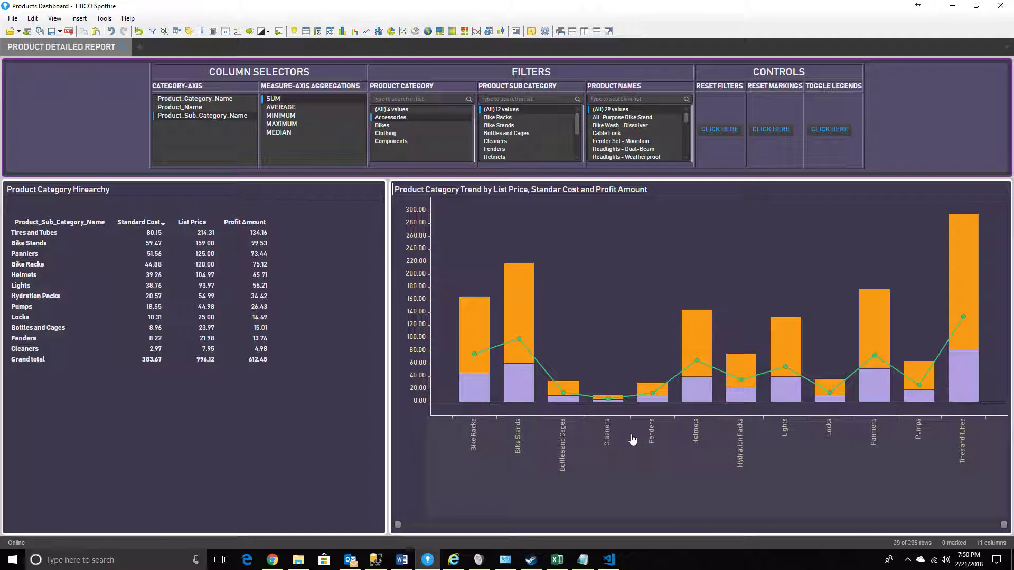
{"action": "mouse_move", "coordinate": [534, 347]}
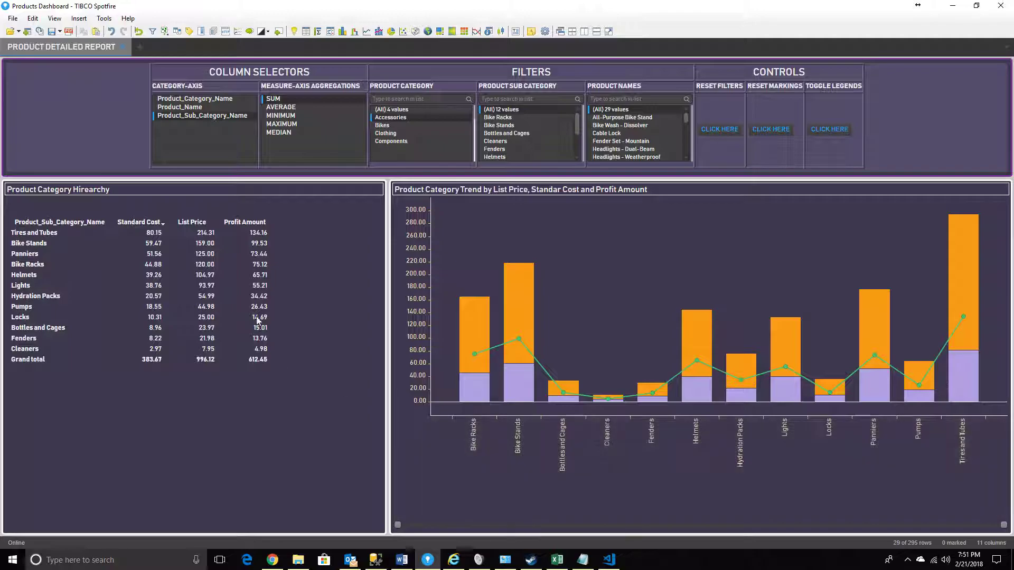
Set the category axis to Product_Category_Name and reset all filters
{"action": "mouse_move", "coordinate": [481, 299]}
{"action": "left_click", "coordinate": [190, 102]}
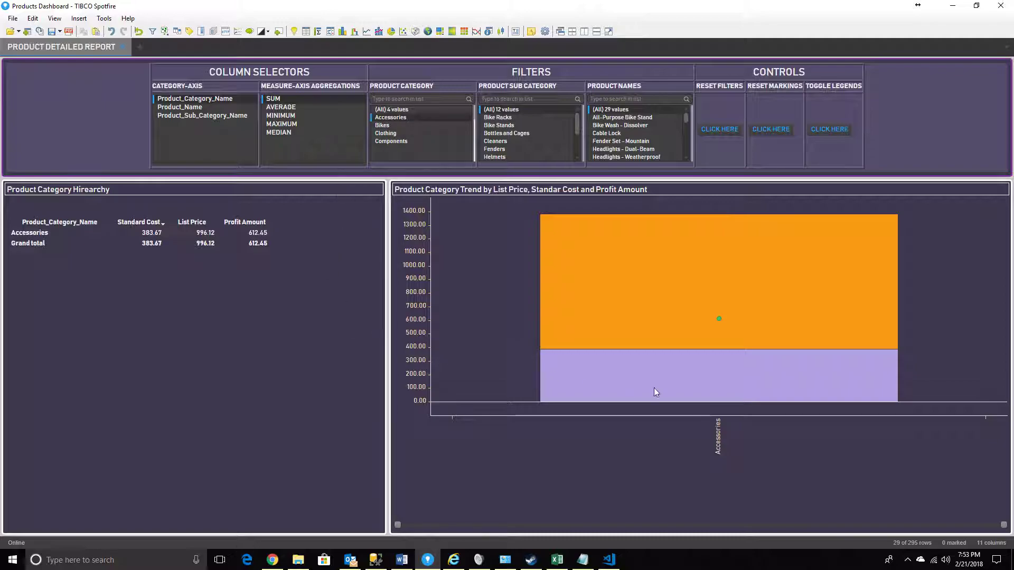
{"action": "mouse_move", "coordinate": [721, 370]}
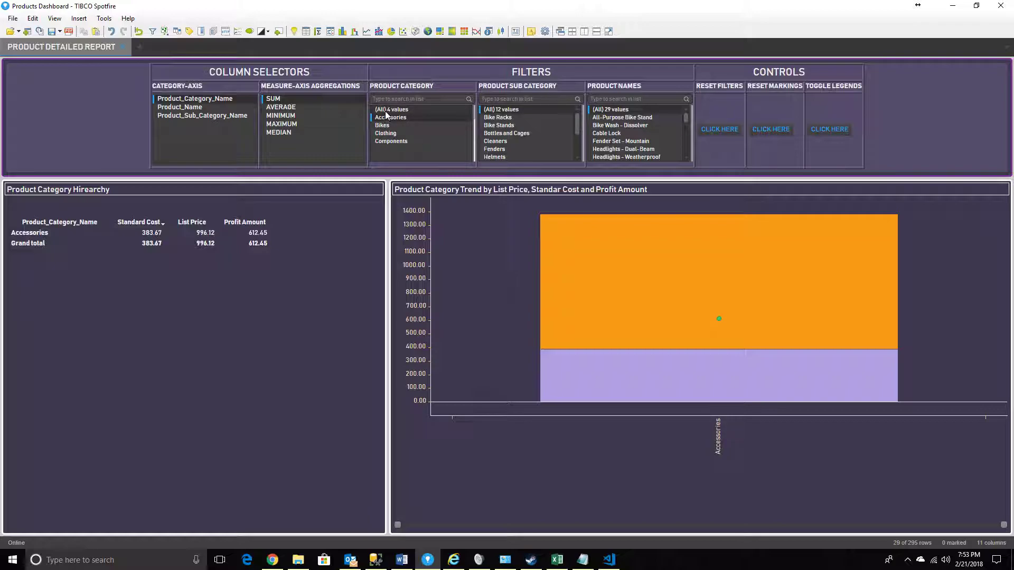
{"action": "left_click", "coordinate": [719, 130]}
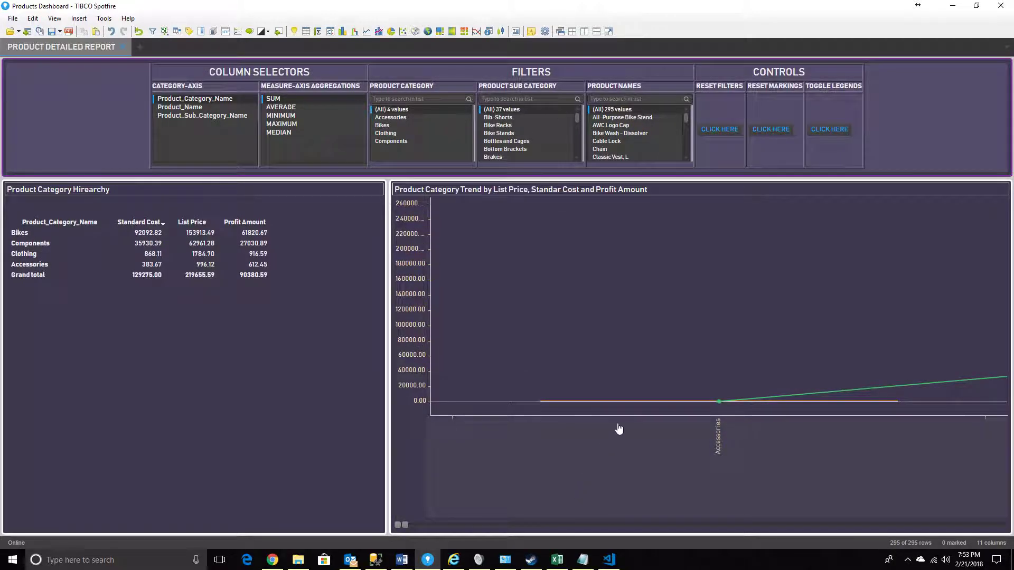
Extend the trend chart's category range to its full width, keeping Product_Category_Name as the only category column
{"action": "left_click", "coordinate": [421, 522]}
{"action": "left_click_drag", "start_coordinate": [568, 525], "coordinate": [1003, 524]}
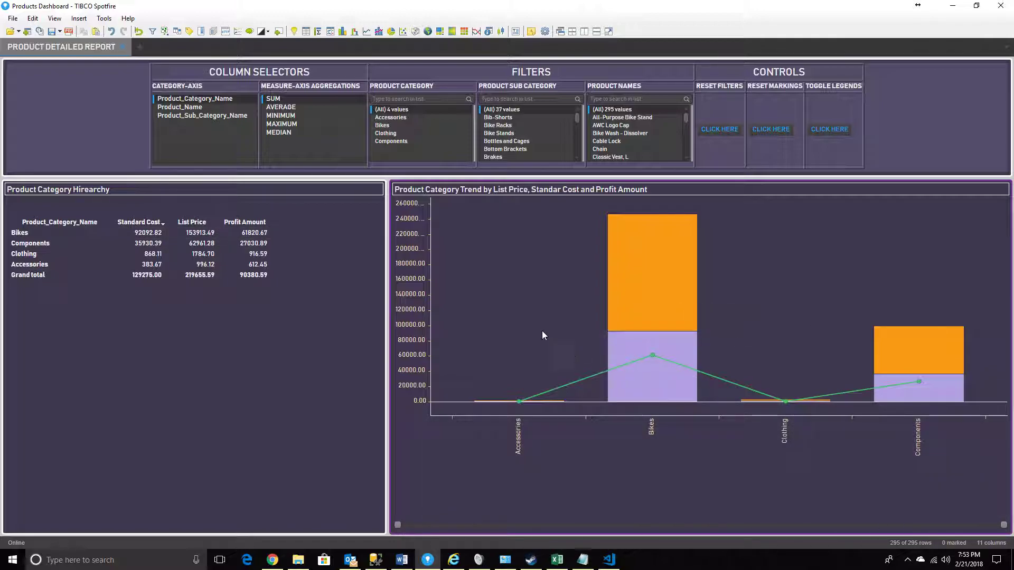
{"action": "mouse_move", "coordinate": [653, 322]}
{"action": "left_click", "coordinate": [185, 102]}
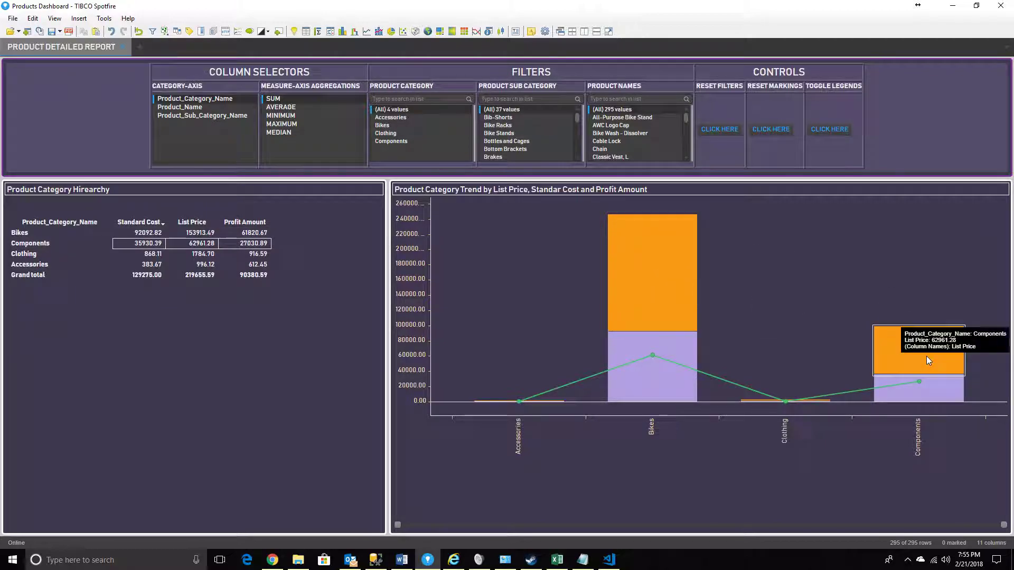
Mark the Bikes bar in the trend chart to inspect its list price, standard cost and profit values, and clear the marking
{"action": "left_click", "coordinate": [645, 292]}
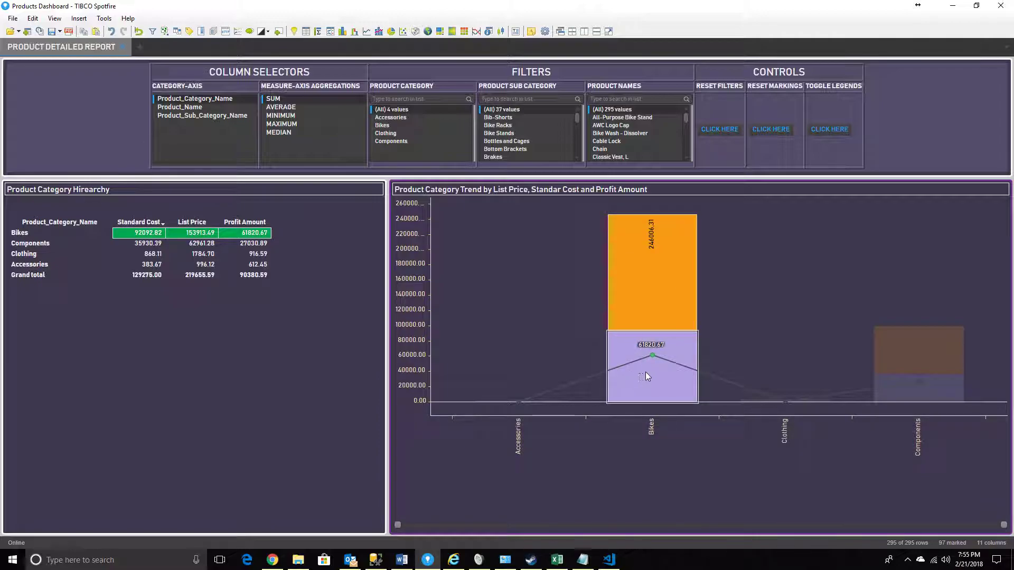
{"action": "mouse_move", "coordinate": [641, 348]}
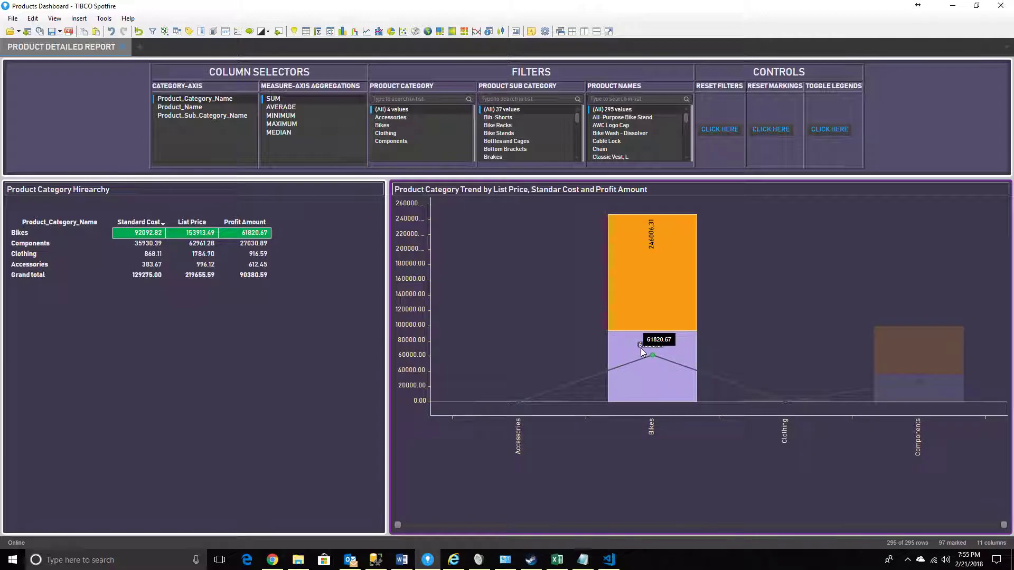
{"action": "mouse_move", "coordinate": [639, 387]}
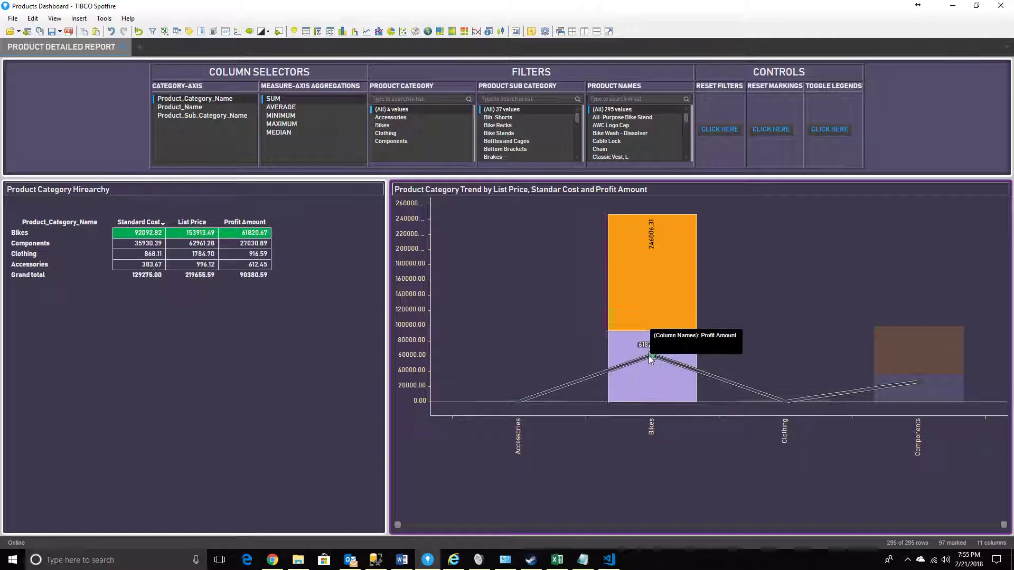
{"action": "mouse_move", "coordinate": [654, 278]}
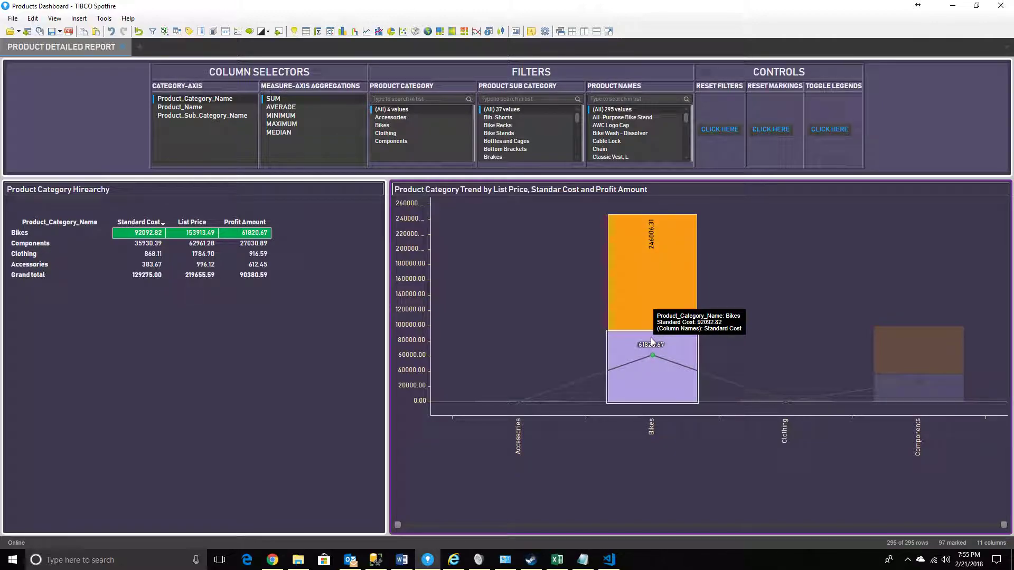
{"action": "left_click", "coordinate": [737, 312]}
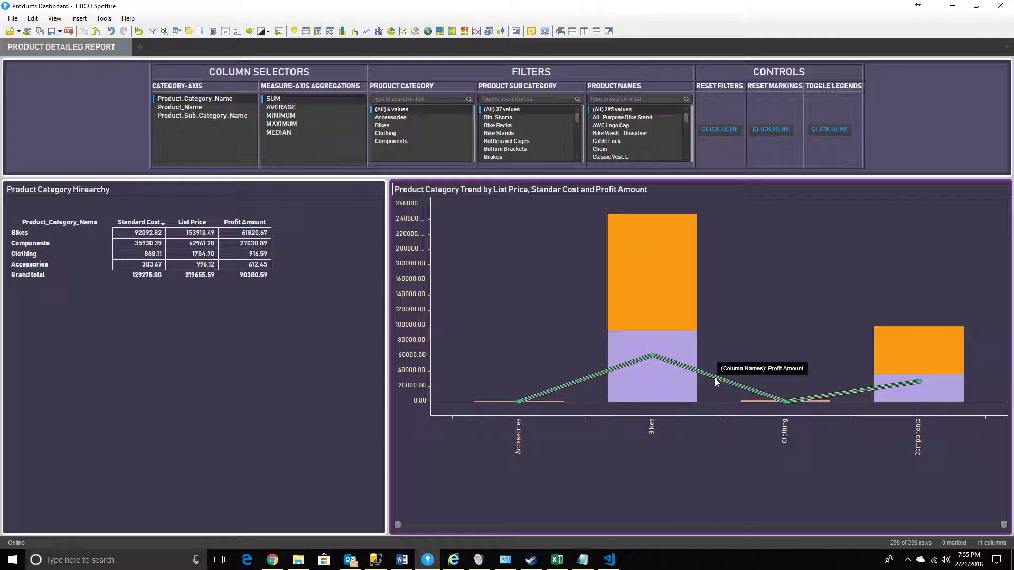
Mark the Profit Amount line to read its value for each category, and clear the marking
{"action": "left_click", "coordinate": [714, 378]}
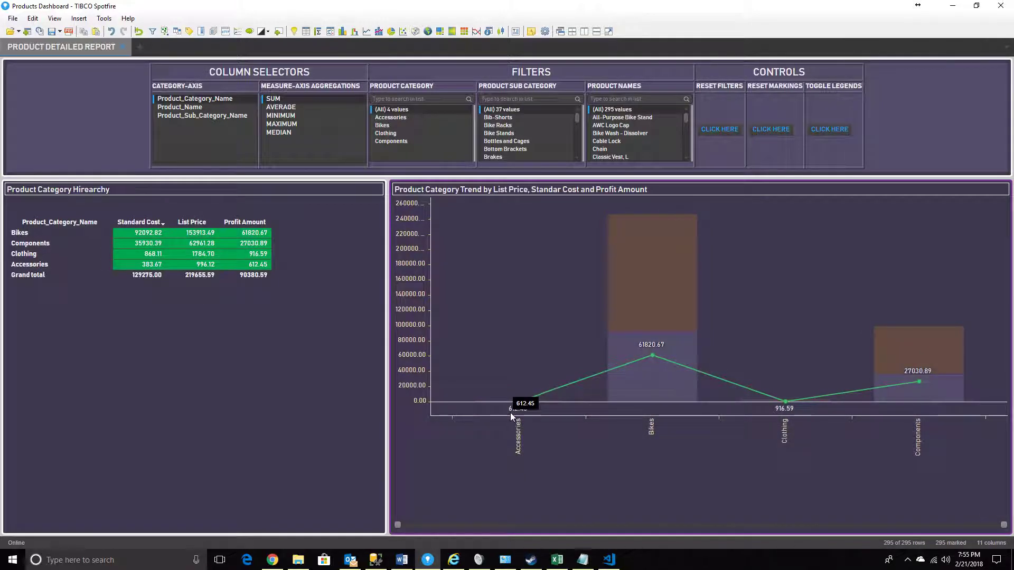
{"action": "mouse_move", "coordinate": [519, 411]}
{"action": "left_click", "coordinate": [767, 339]}
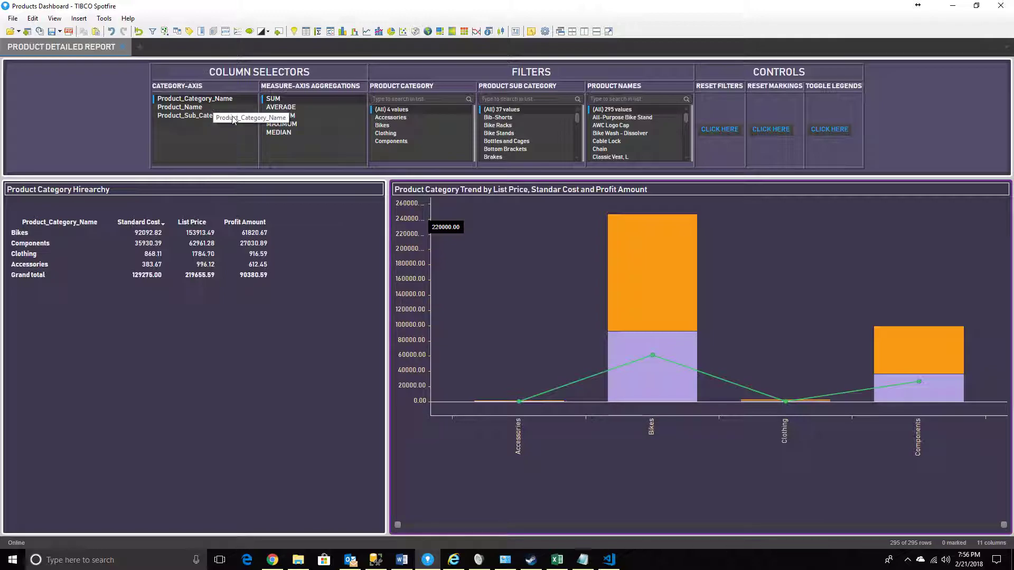
Try adding Product_Sub_Category_Name and Product_Name under Product_Category_Name on the category axis, and return to Product_Category_Name alone
{"action": "left_click", "coordinate": [211, 116], "text": "ctrl"}
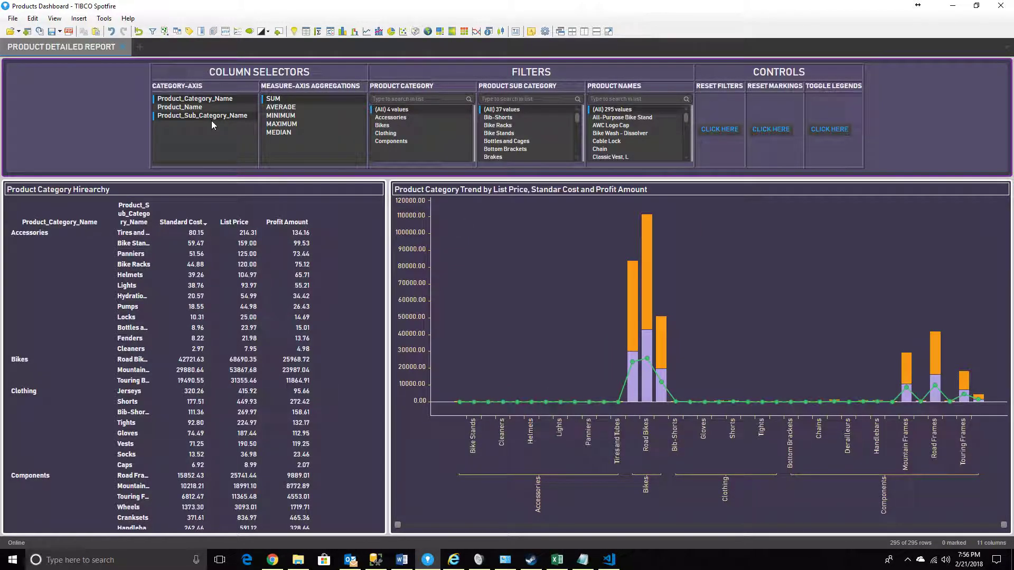
{"action": "left_click", "coordinate": [195, 109], "text": "ctrl"}
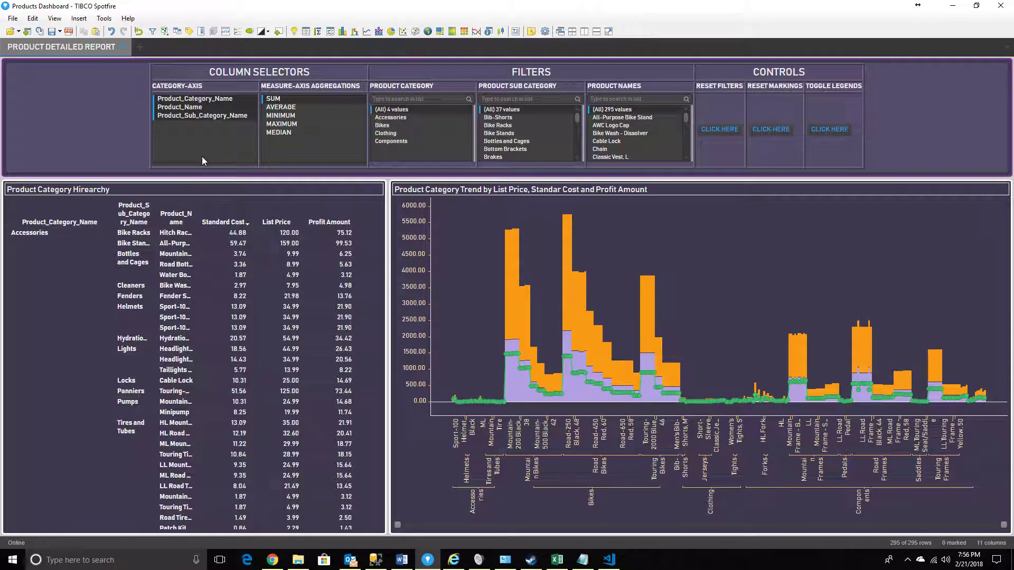
{"action": "left_click", "coordinate": [189, 101]}
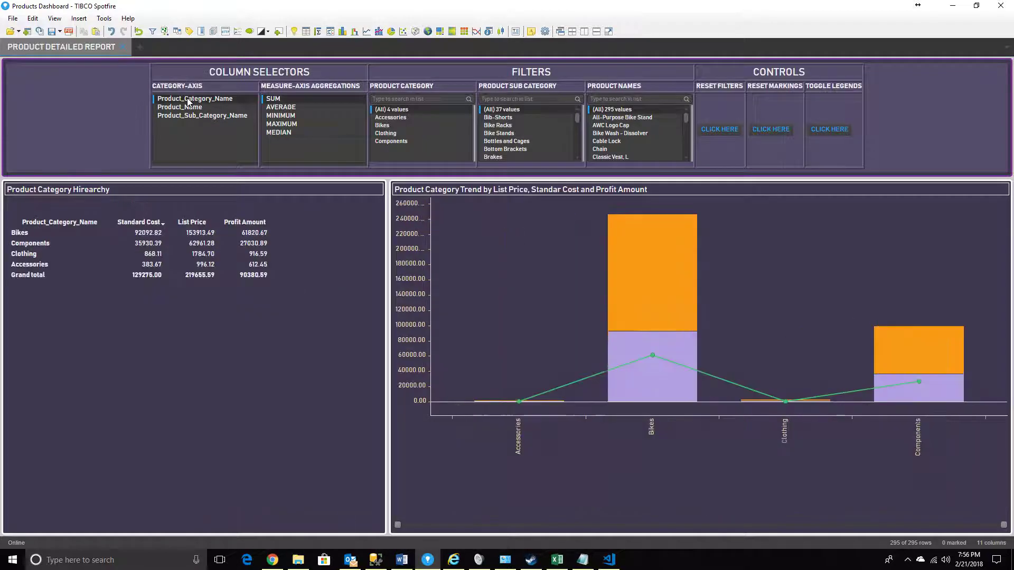
Try a category hierarchy starting from Product_Sub_Category_Name, adding Product_Name and Product_Category_Name, and return to Product_Category_Name alone
{"action": "left_click", "coordinate": [190, 110]}
{"action": "left_click", "coordinate": [190, 117]}
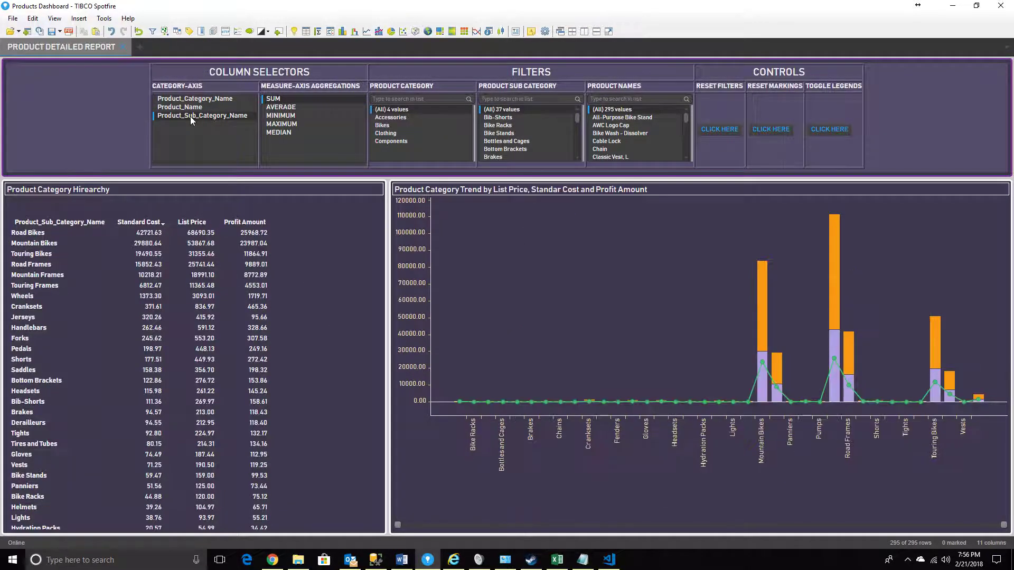
{"action": "left_click", "coordinate": [192, 108], "text": "ctrl"}
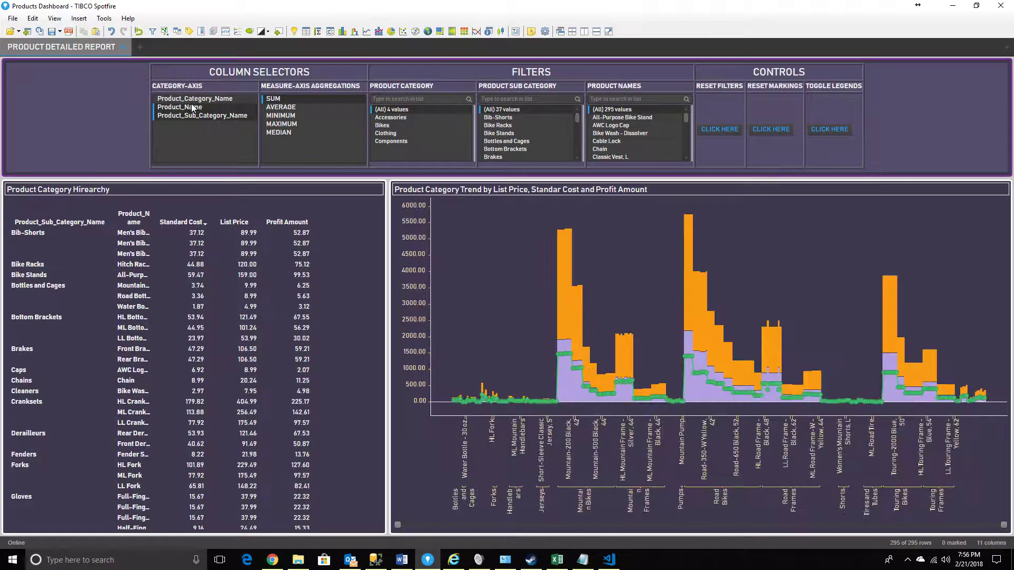
{"action": "left_click", "coordinate": [204, 102], "text": "ctrl"}
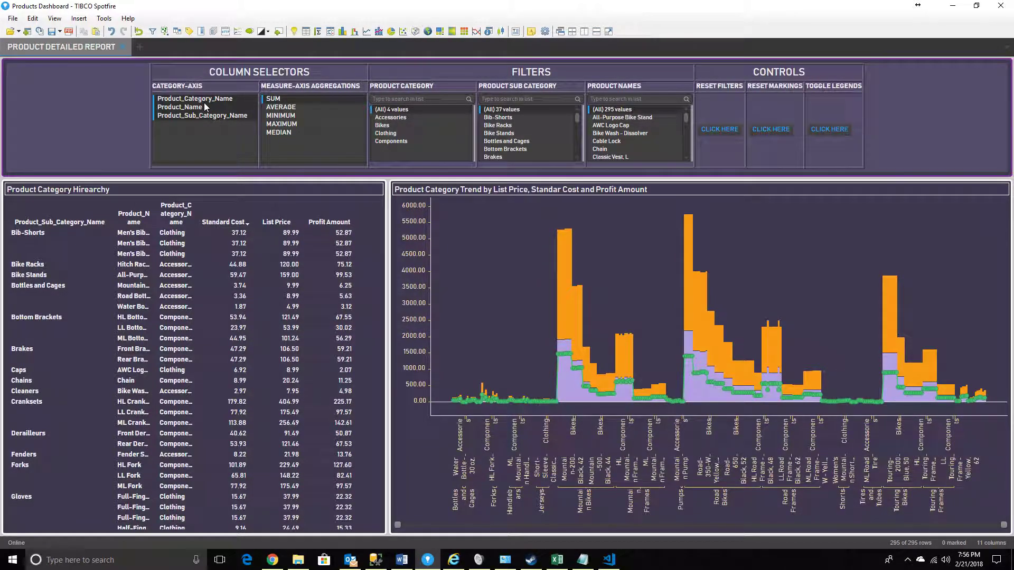
{"action": "left_click", "coordinate": [203, 102], "text": "ctrl"}
{"action": "left_click", "coordinate": [204, 107], "text": "ctrl"}
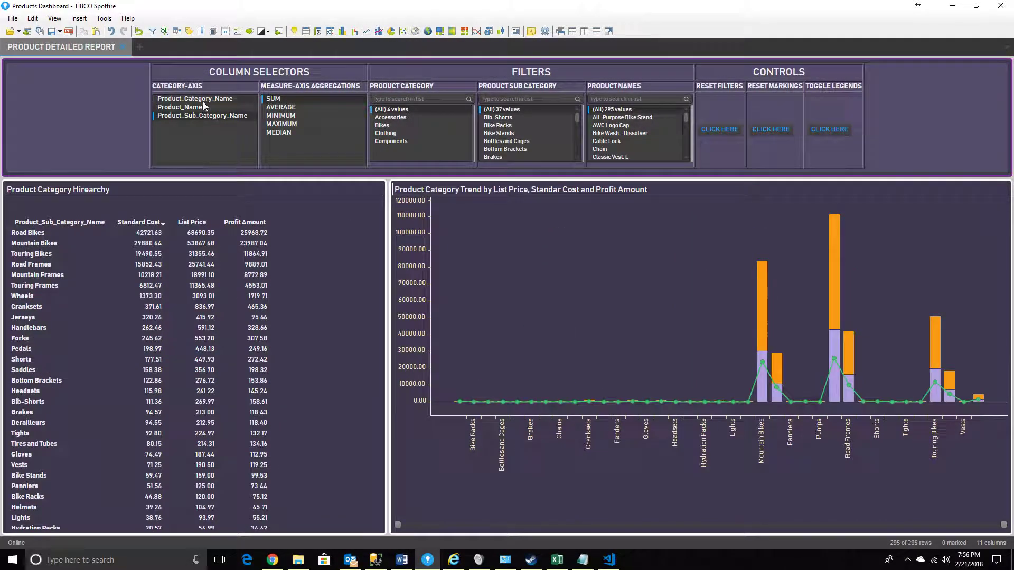
{"action": "left_click", "coordinate": [204, 99]}
Limit the LProductColumns multi-select list box in the text area to a maximum of 2 selections
{"action": "right_click", "coordinate": [201, 139]}
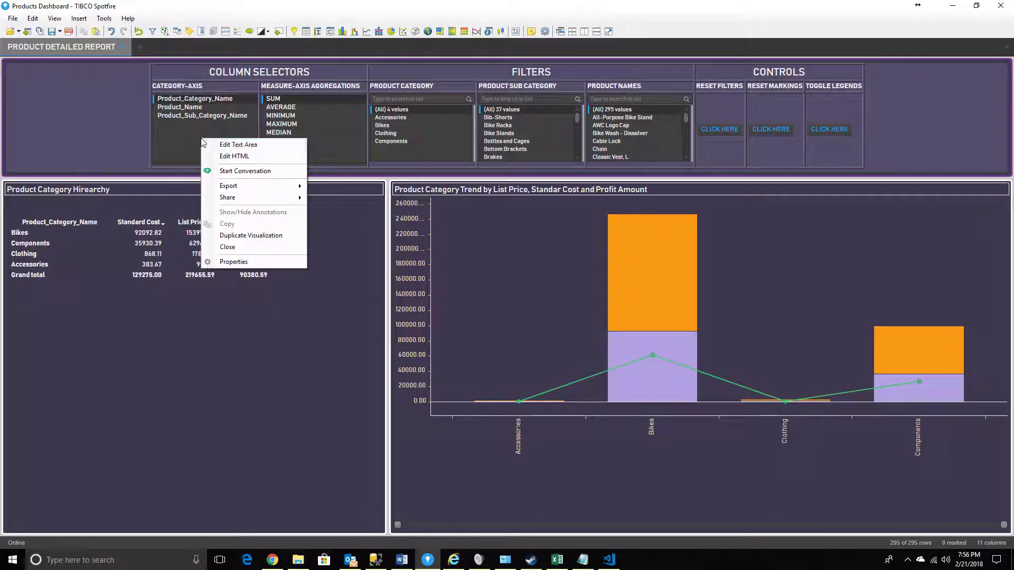
{"action": "left_click", "coordinate": [234, 156]}
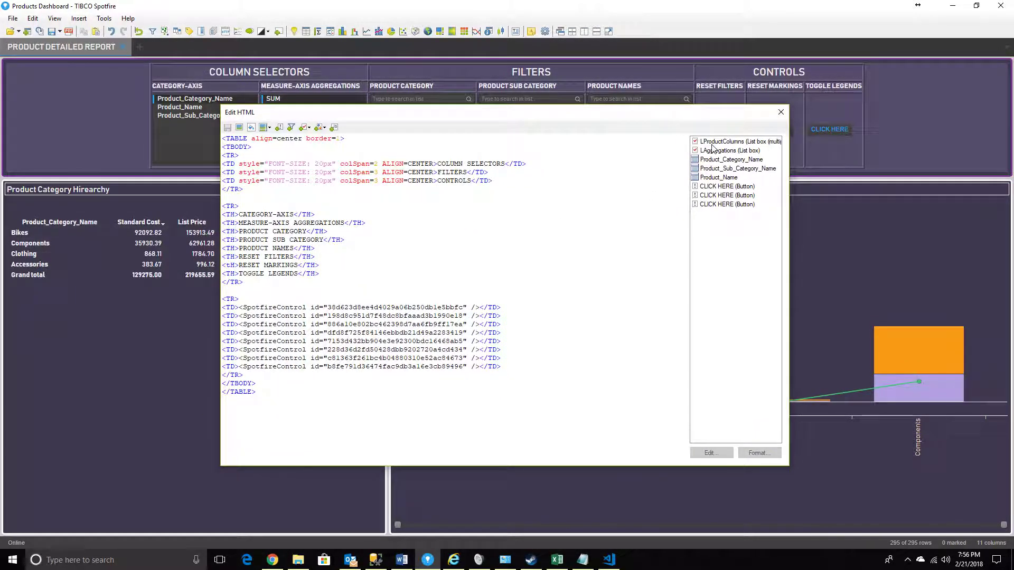
{"action": "double_click", "coordinate": [719, 142]}
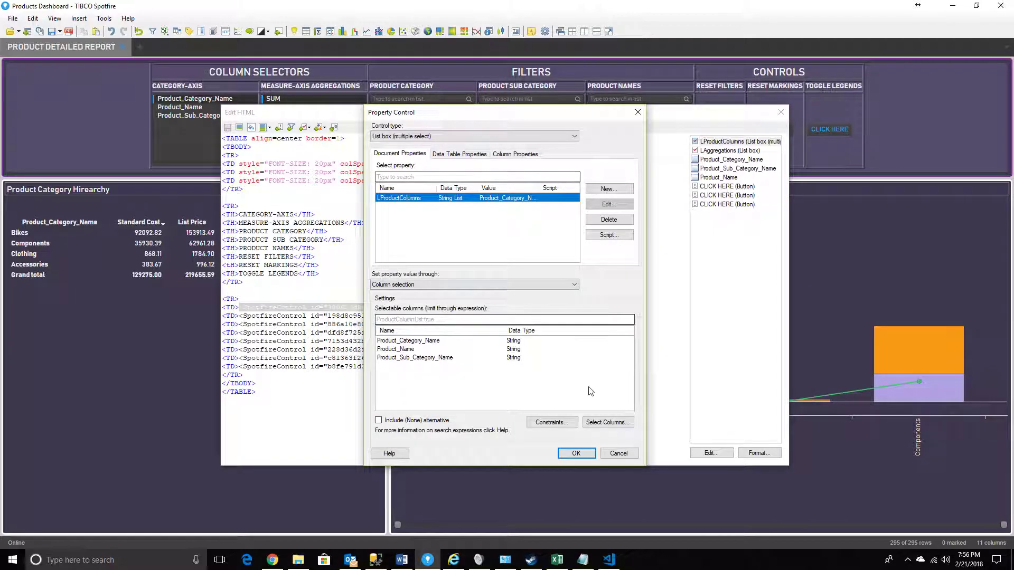
{"action": "left_click", "coordinate": [564, 427]}
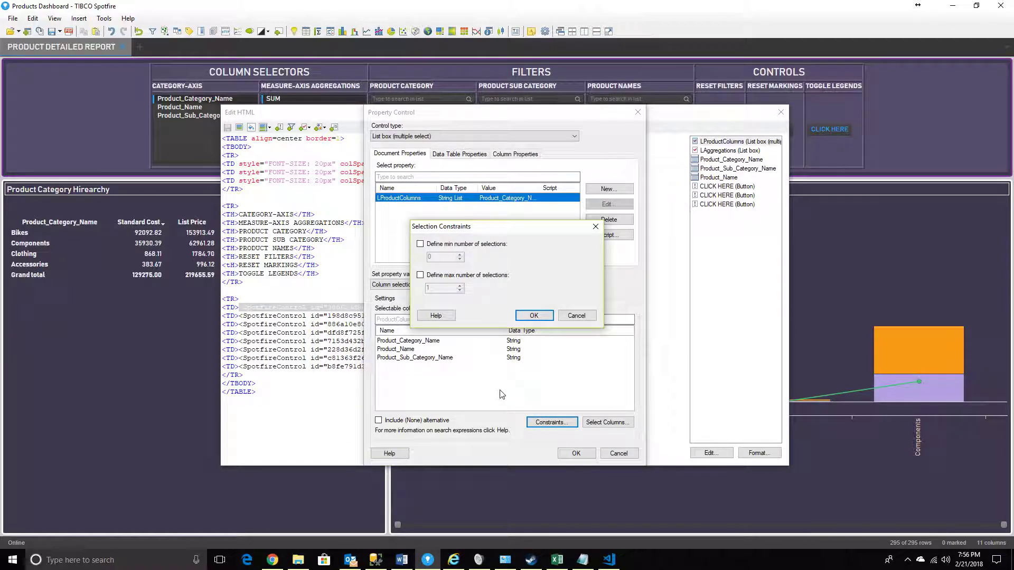
{"action": "left_click", "coordinate": [431, 279]}
{"action": "left_click", "coordinate": [534, 315]}
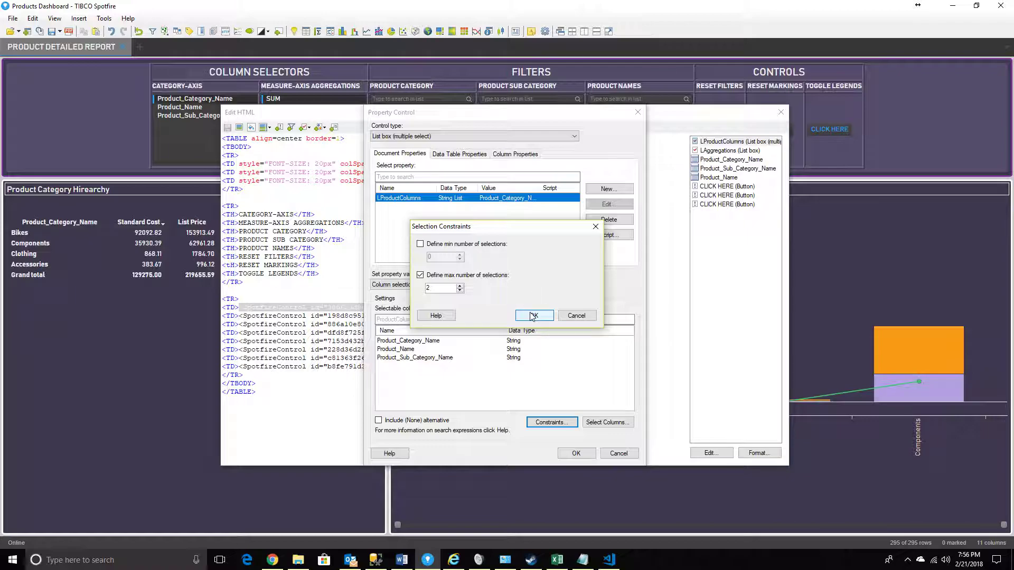
{"action": "left_click", "coordinate": [533, 315]}
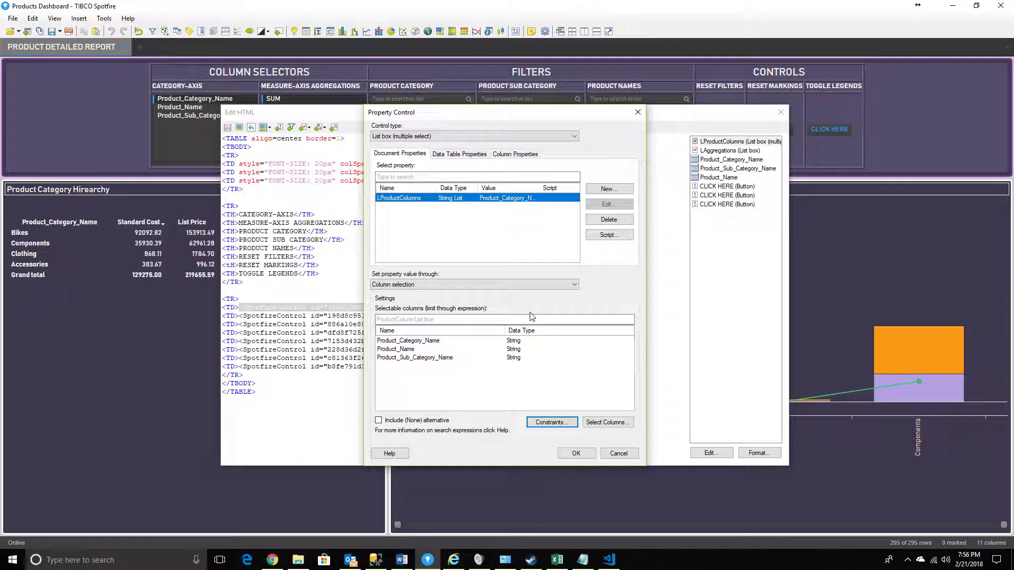
{"action": "left_click", "coordinate": [576, 453]}
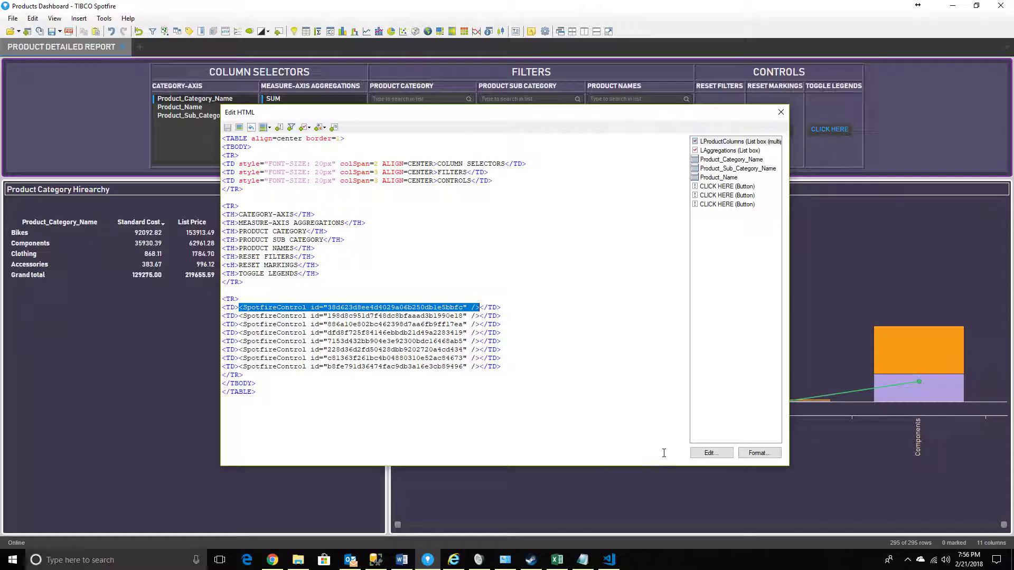
{"action": "left_click", "coordinate": [781, 112]}
Test the category-axis selector by toggling Product_Sub_Category_Name, leaving it selected together with Product_Category_Name
{"action": "left_click", "coordinate": [209, 116], "text": "ctrl"}
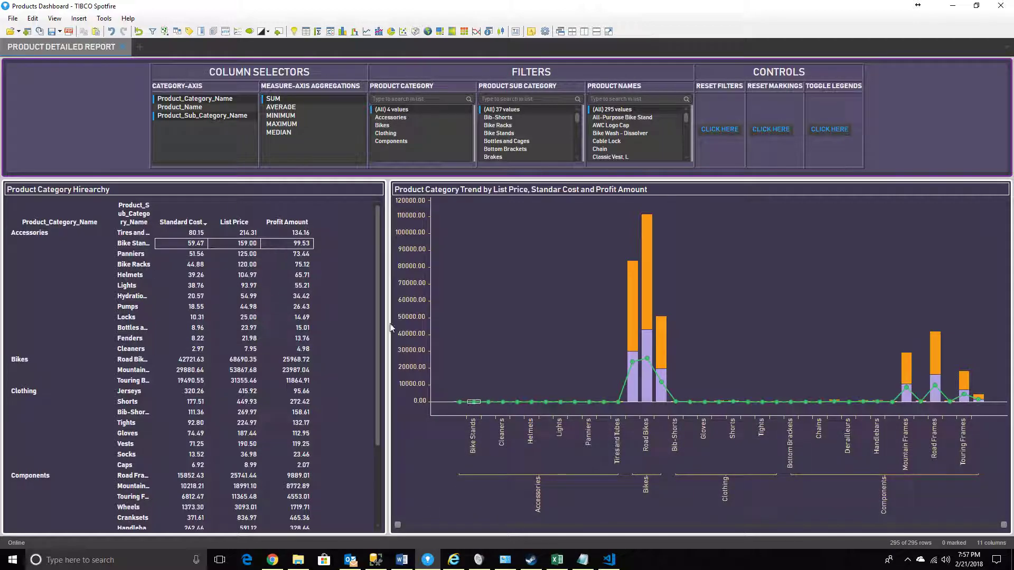
{"action": "left_click", "coordinate": [211, 115], "text": "ctrl"}
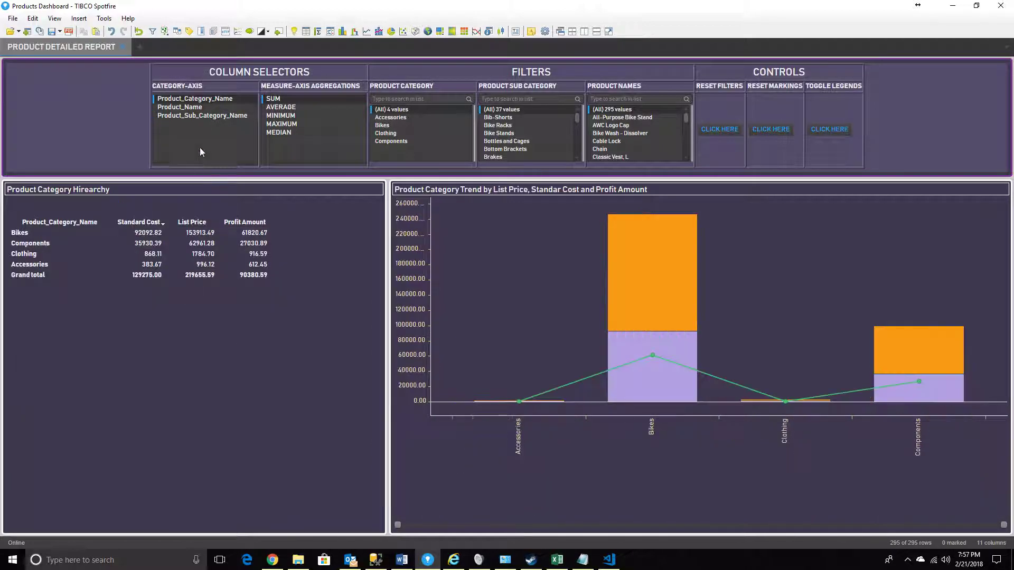
{"action": "left_click", "coordinate": [210, 116], "text": "ctrl"}
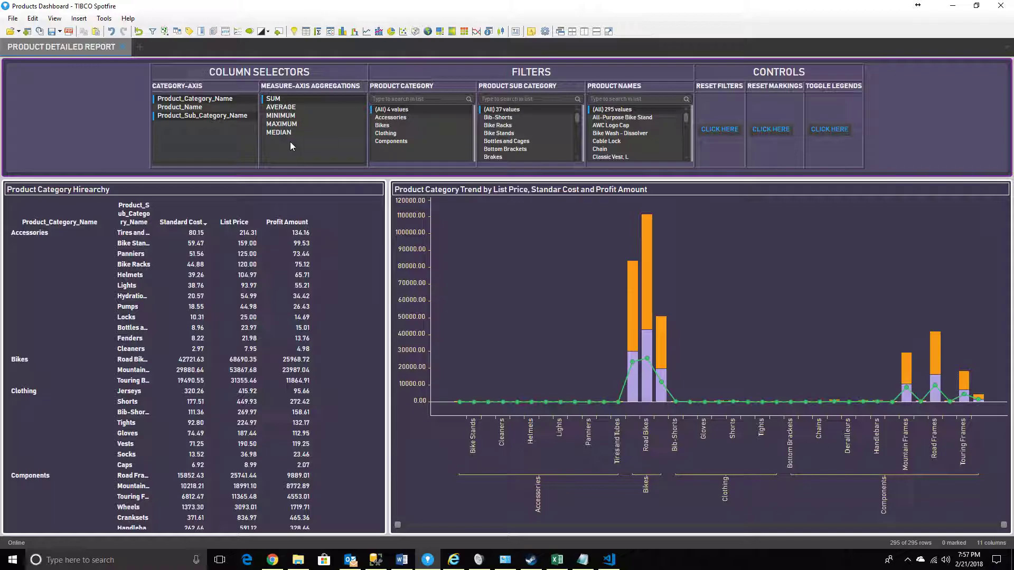
Try the AVERAGE, MINIMUM, MAXIMUM and MEDIAN measure aggregations, and return to SUM
{"action": "left_click", "coordinate": [289, 108]}
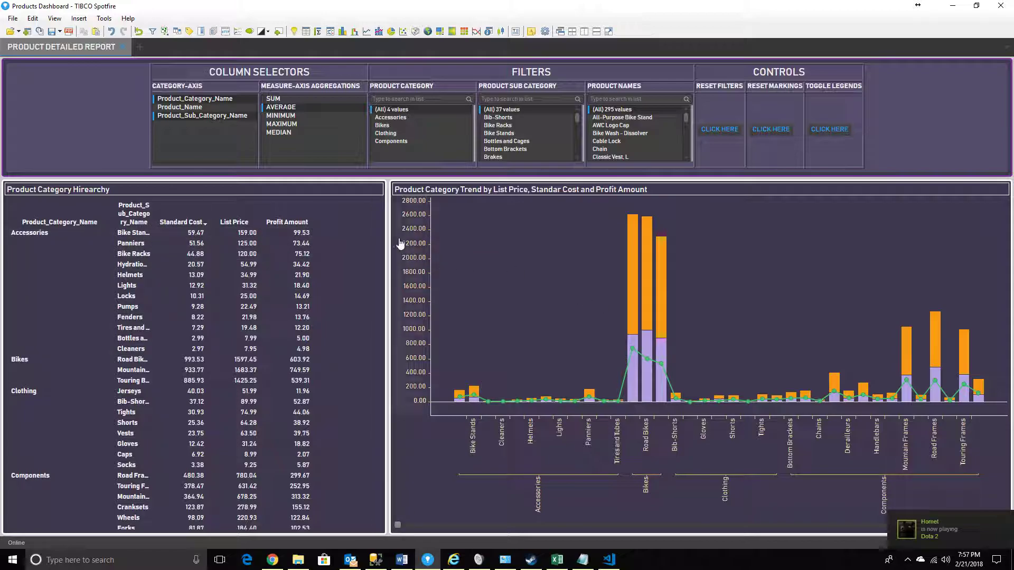
{"action": "left_click", "coordinate": [290, 116]}
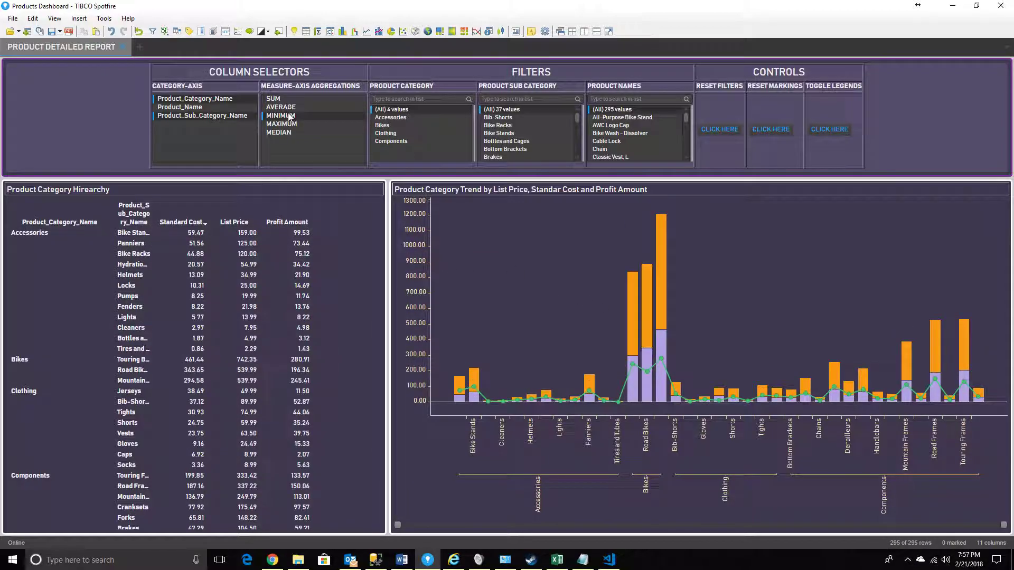
{"action": "left_click", "coordinate": [284, 125]}
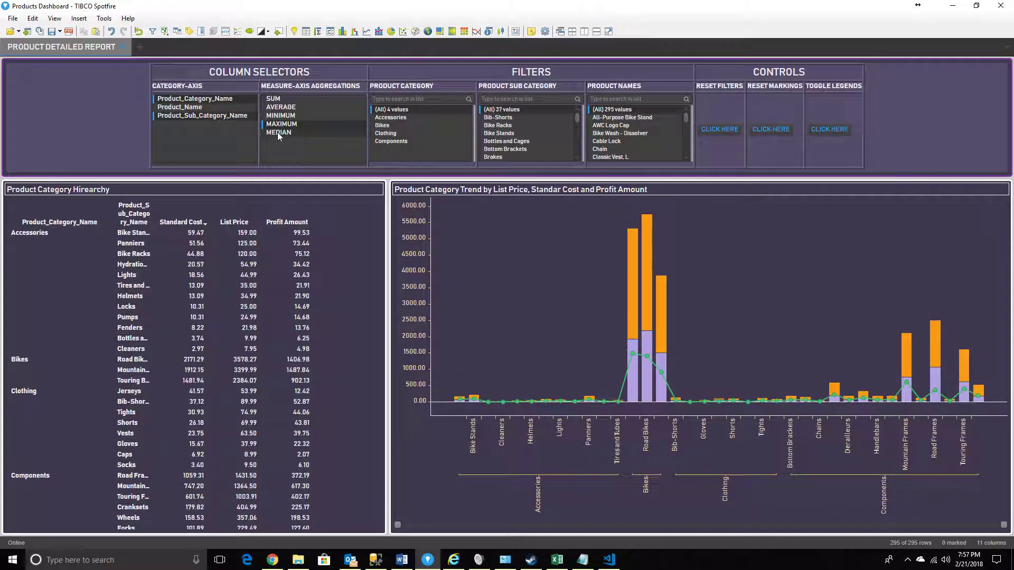
{"action": "left_click", "coordinate": [277, 133]}
{"action": "left_click", "coordinate": [278, 117]}
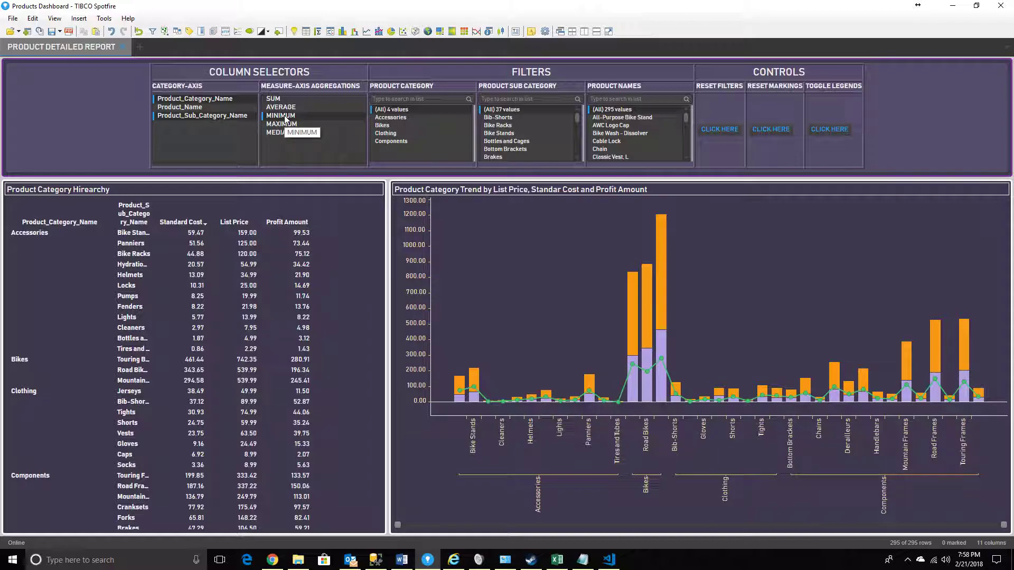
{"action": "left_click", "coordinate": [283, 106]}
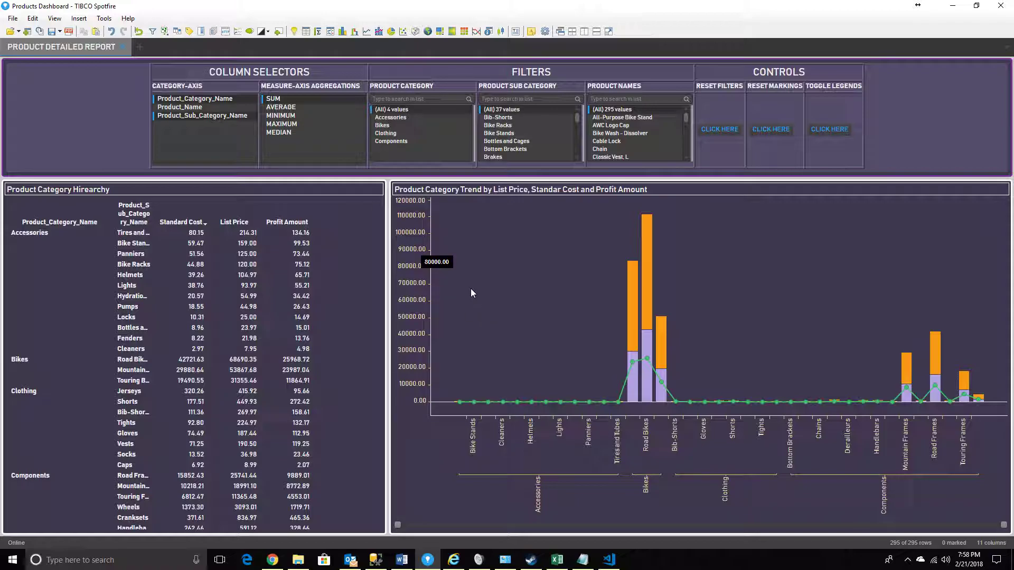
Filter the product category to Components and browse the sub-categories that remain available
{"action": "mouse_move", "coordinate": [665, 371]}
{"action": "left_click", "coordinate": [397, 139]}
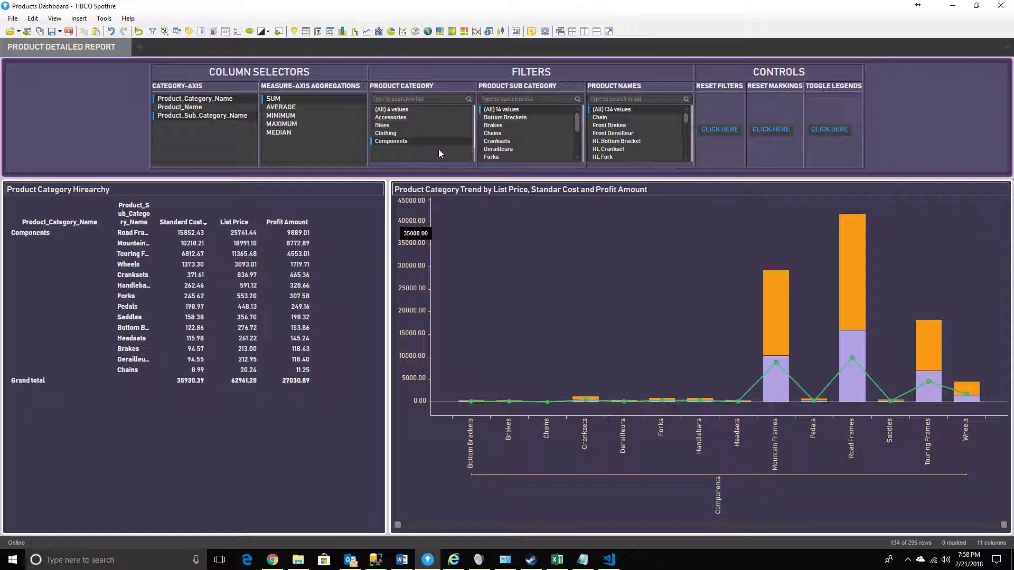
{"action": "left_click_drag", "start_coordinate": [578, 120], "coordinate": [578, 150]}
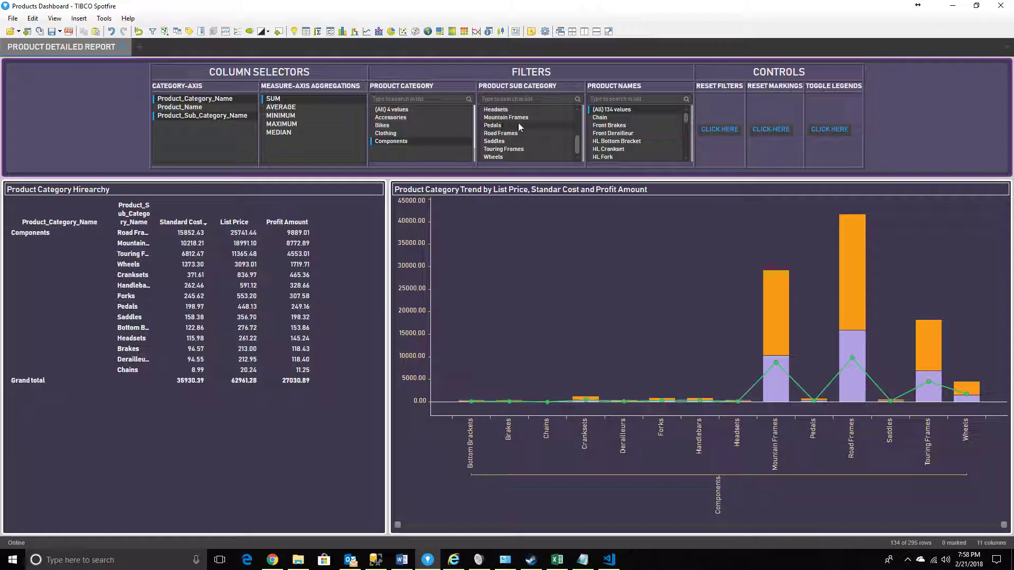
{"action": "left_click_drag", "start_coordinate": [575, 143], "coordinate": [579, 114]}
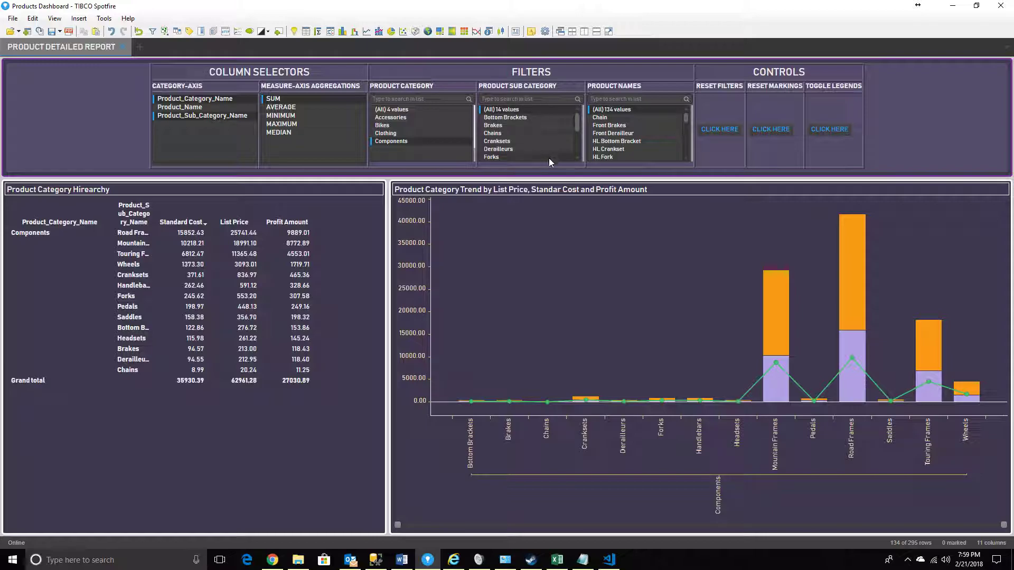
{"action": "left_click_drag", "start_coordinate": [578, 120], "coordinate": [577, 145]}
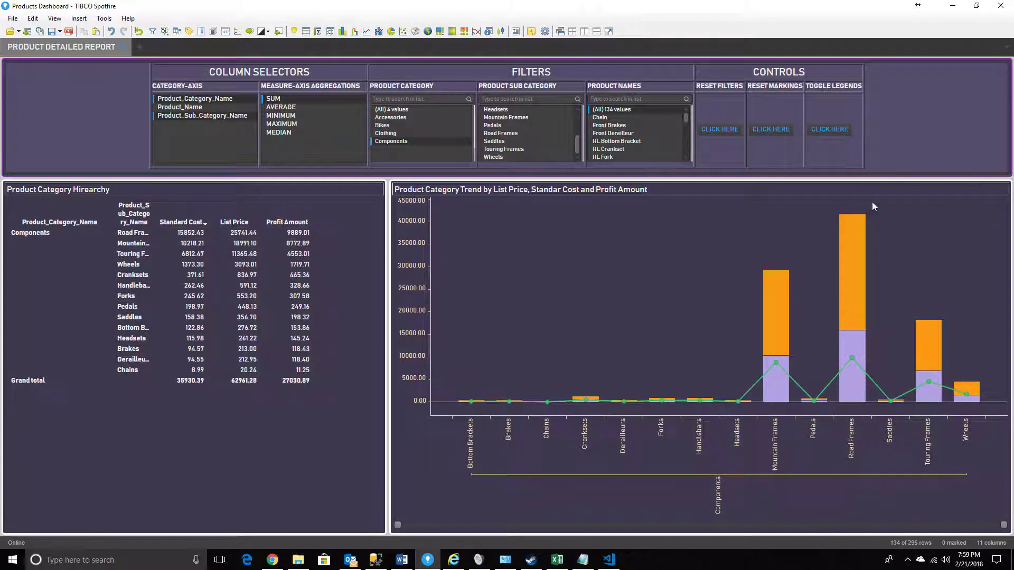
Mark the Profit Amount line in the trend chart to read its value for each Components sub-category, and clear the marking
{"action": "mouse_move", "coordinate": [851, 246]}
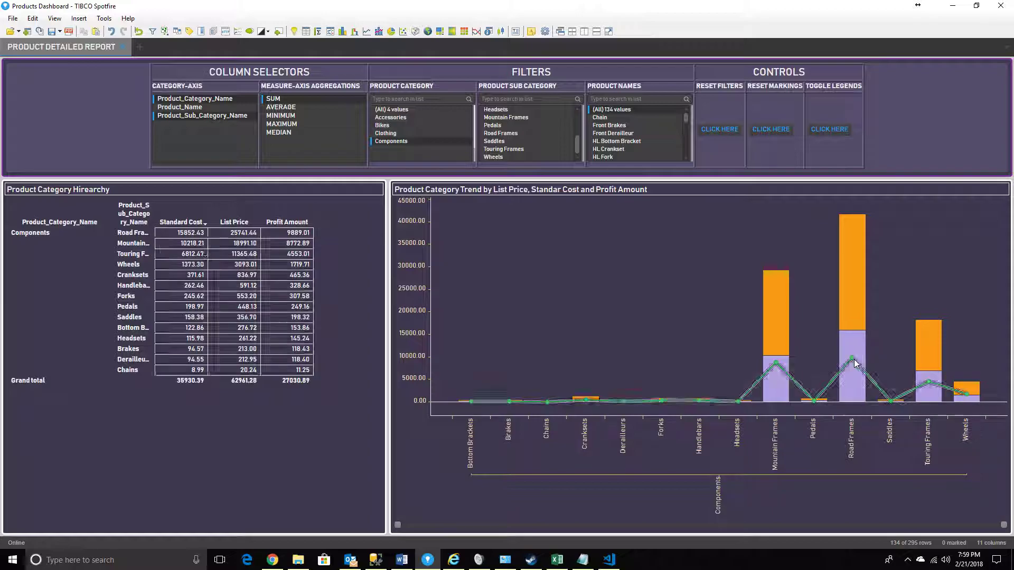
{"action": "left_click", "coordinate": [839, 376]}
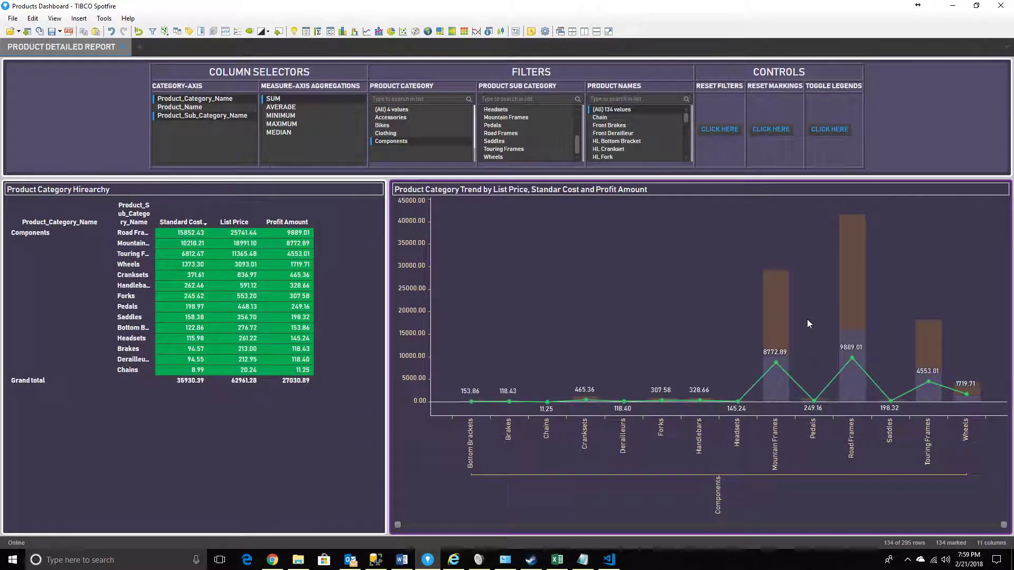
{"action": "mouse_move", "coordinate": [775, 366]}
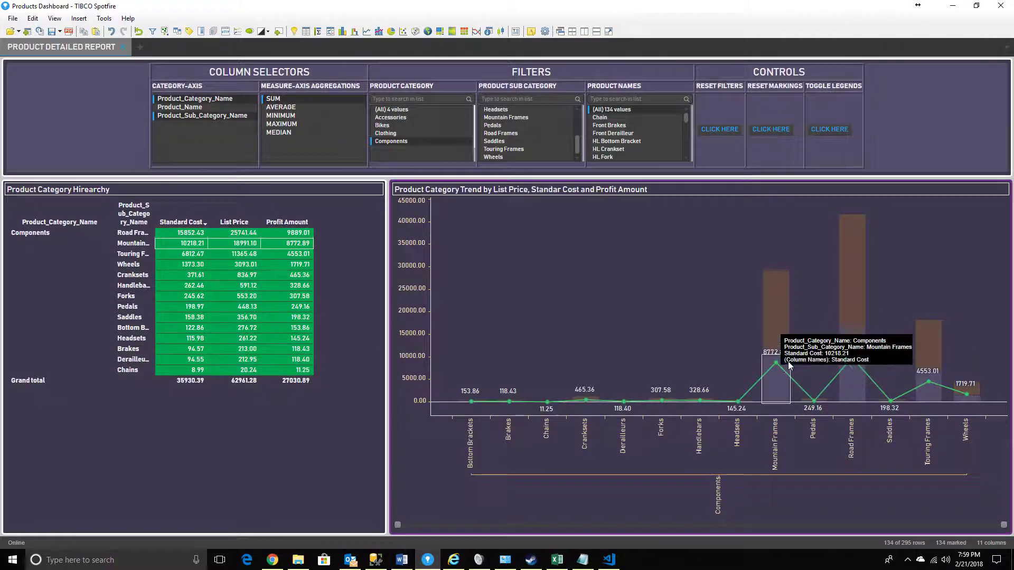
{"action": "left_click", "coordinate": [822, 312]}
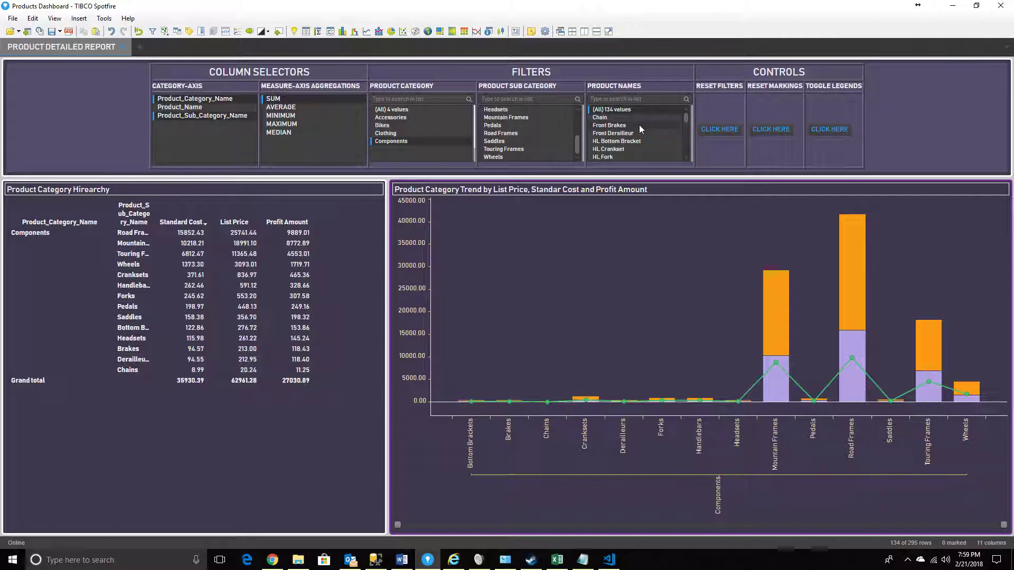
Filter the product sub-category to Bottom Brackets, Forks, Headsets, Road Frames and Touring Frames, leaving Pedals out
{"action": "mouse_move", "coordinate": [685, 116]}
{"action": "left_mouse_down"}
{"action": "mouse_move", "coordinate": [676, 155]}
{"action": "mouse_move", "coordinate": [681, 106]}
{"action": "left_mouse_up"}
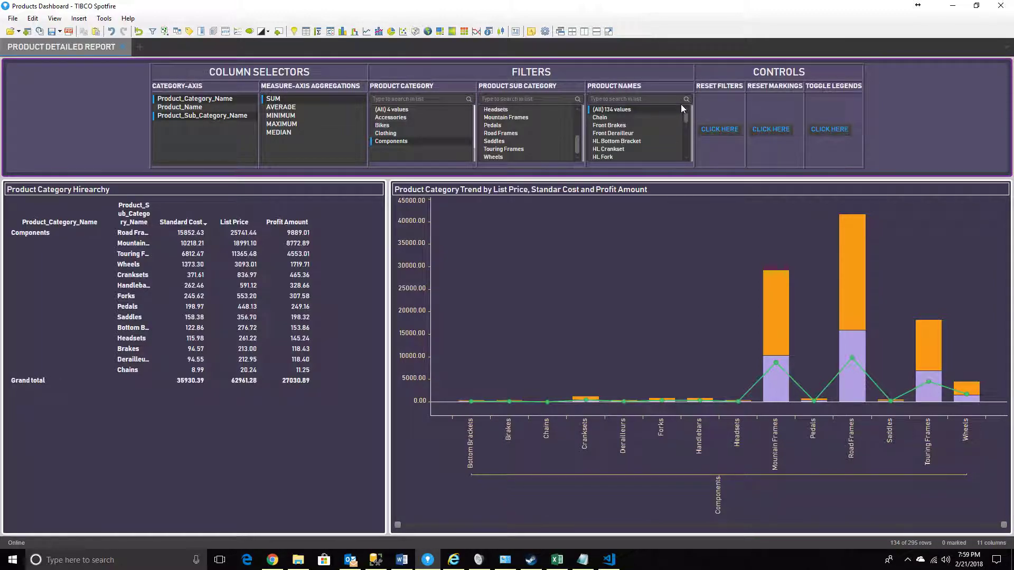
{"action": "scroll", "coordinate": [519, 127], "scroll_direction": "up", "scroll_amount": 3}
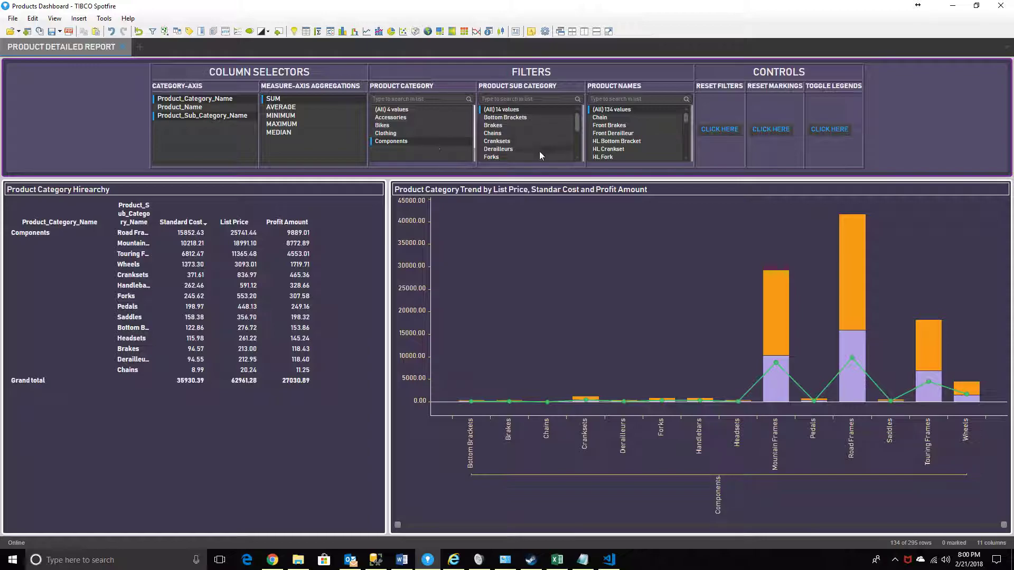
{"action": "left_click", "coordinate": [516, 121]}
{"action": "scroll", "coordinate": [523, 134], "scroll_direction": "down", "scroll_amount": 1}
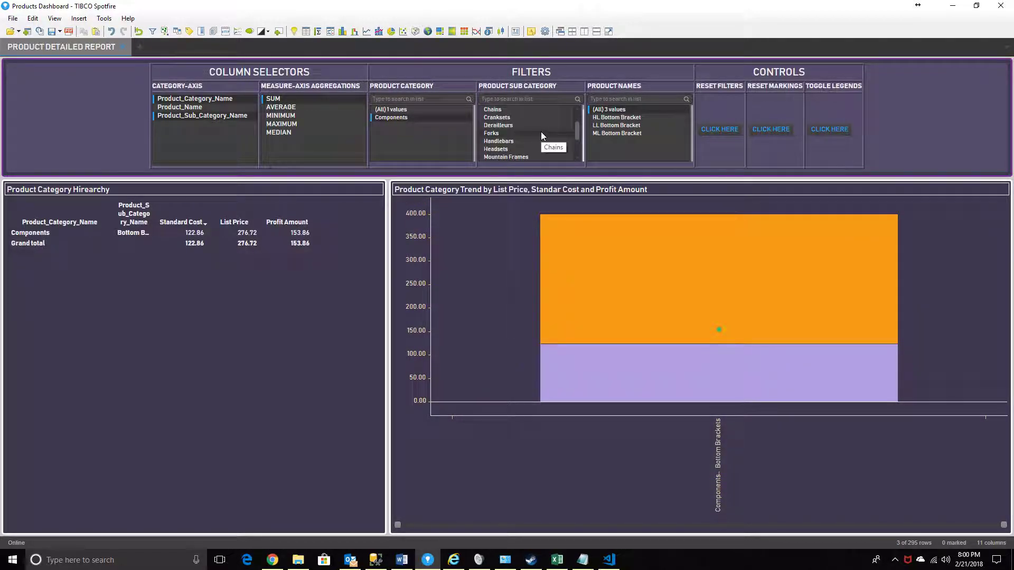
{"action": "left_click", "coordinate": [518, 135], "text": "ctrl"}
{"action": "scroll", "coordinate": [530, 138], "scroll_direction": "down", "scroll_amount": 1}
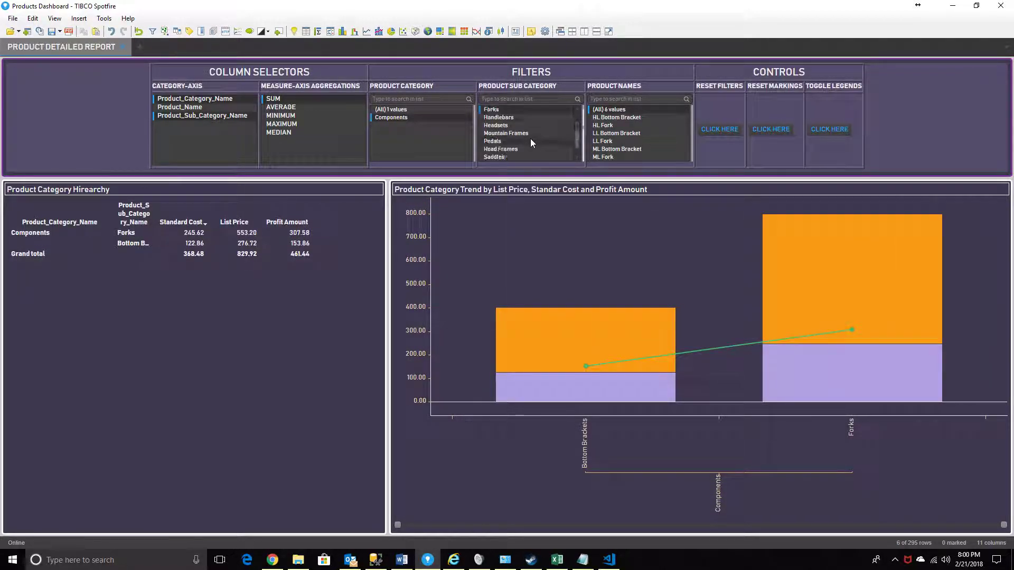
{"action": "left_click", "coordinate": [512, 142], "text": "ctrl"}
{"action": "left_click", "coordinate": [514, 150], "text": "ctrl"}
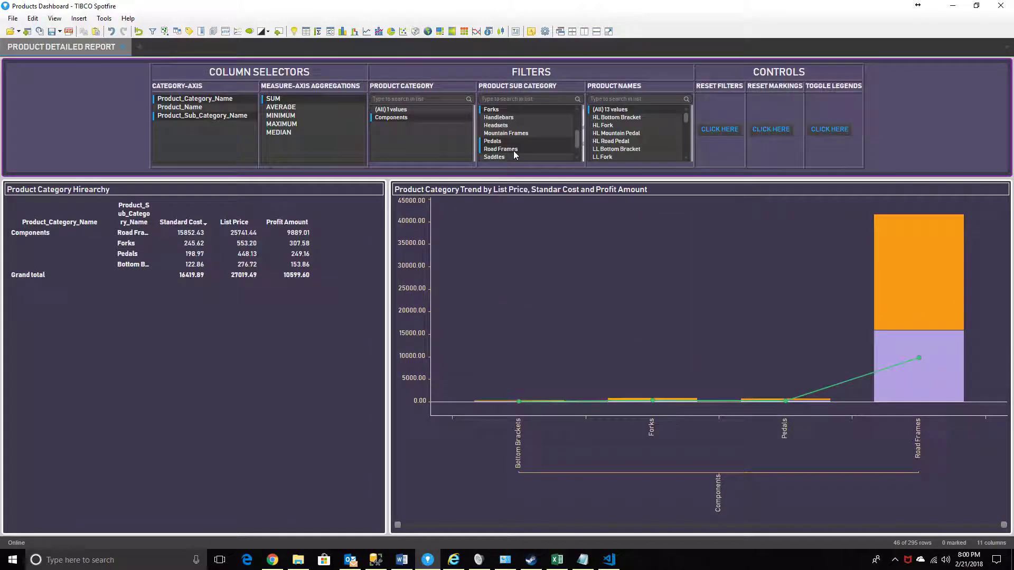
{"action": "left_click", "coordinate": [515, 125], "text": "ctrl"}
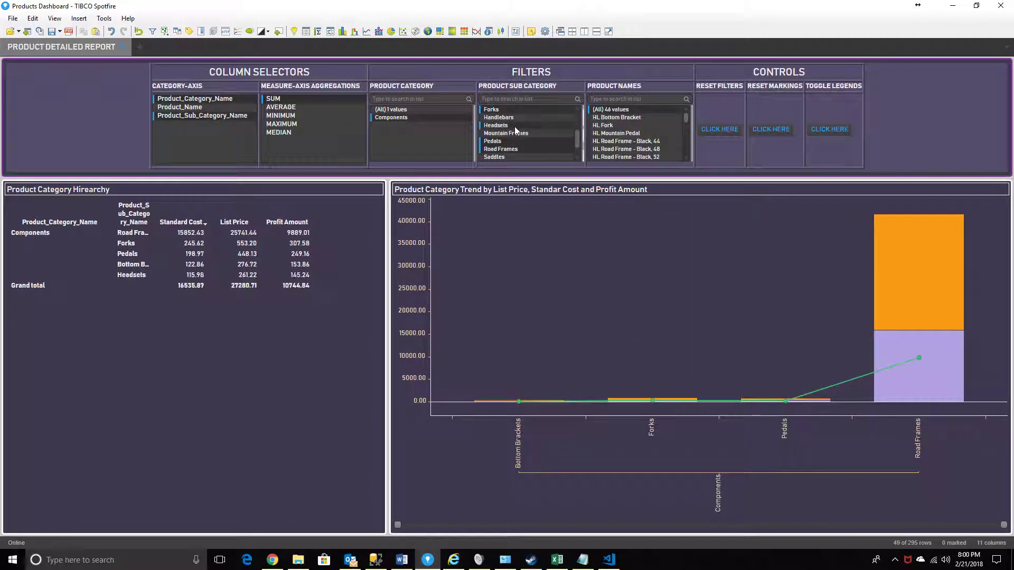
{"action": "scroll", "coordinate": [515, 134], "scroll_direction": "down", "scroll_amount": 1}
{"action": "left_click", "coordinate": [519, 150], "text": "ctrl"}
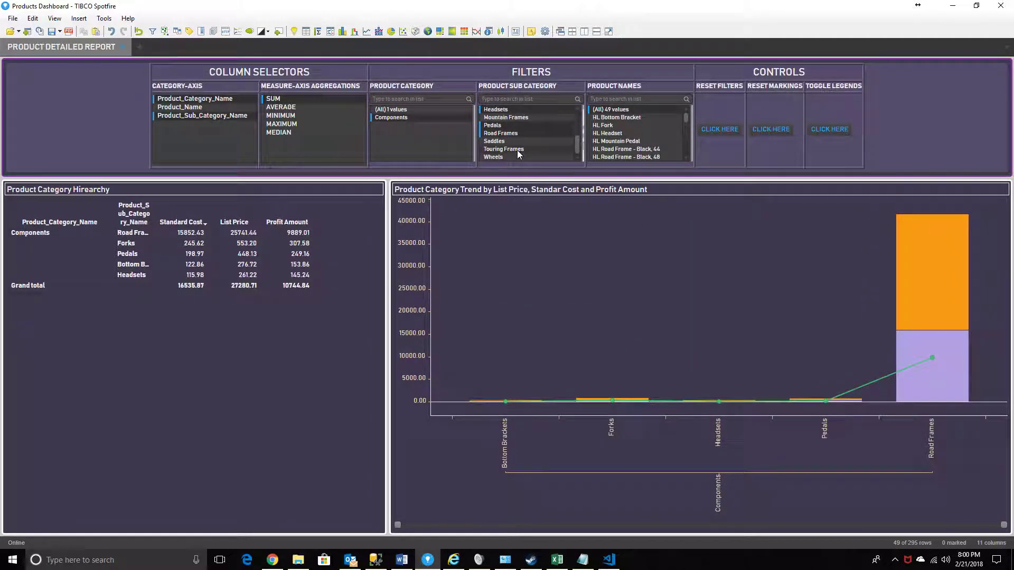
{"action": "left_click", "coordinate": [505, 125], "text": "ctrl"}
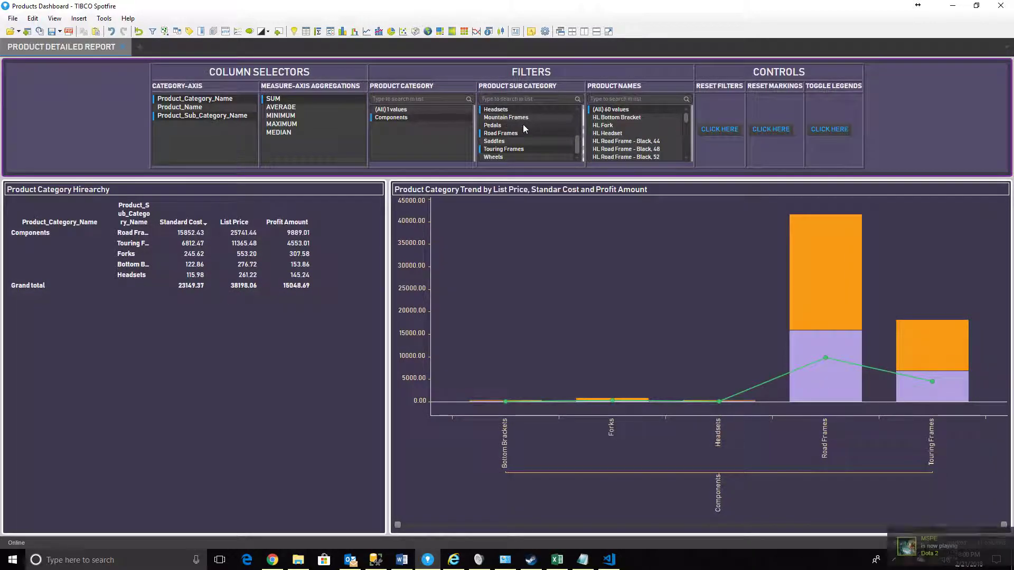
Reset all product filters with the dashboard's reset control
{"action": "scroll", "coordinate": [530, 132], "scroll_direction": "up", "scroll_amount": 4}
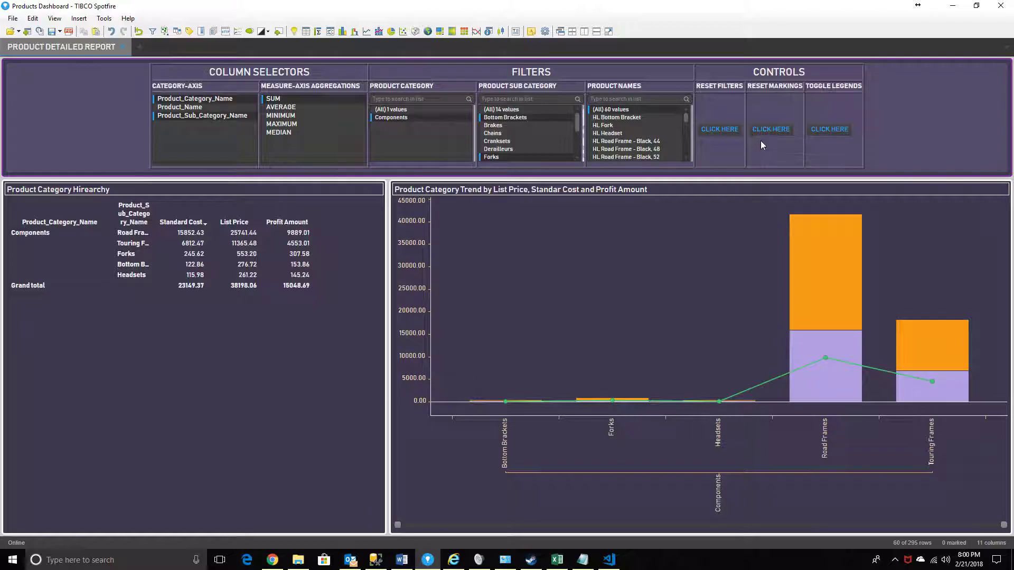
{"action": "left_click", "coordinate": [701, 129]}
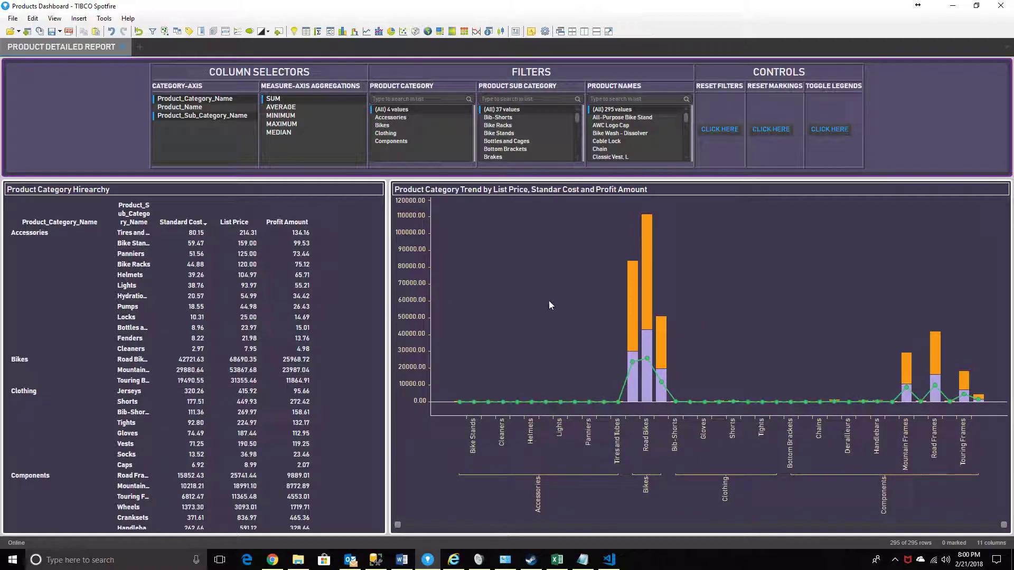
Show the trend chart's legend with the dashboard's legend toggle
{"action": "mouse_move", "coordinate": [635, 327]}
{"action": "left_click", "coordinate": [829, 129]}
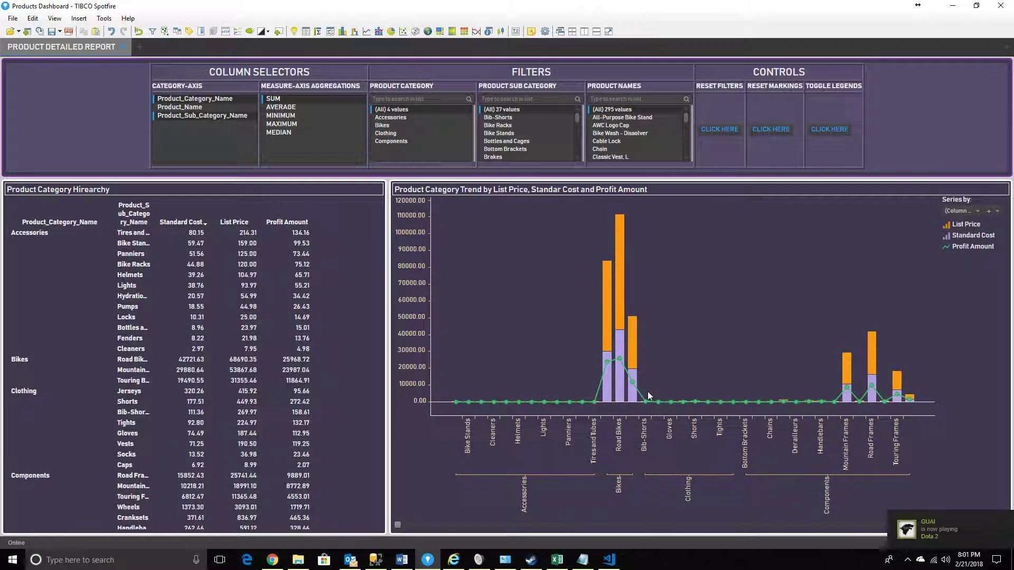
Show the List Price and Standard Cost series as lines and the Profit Amount series as bars in the trend chart
{"action": "left_click", "coordinate": [945, 224]}
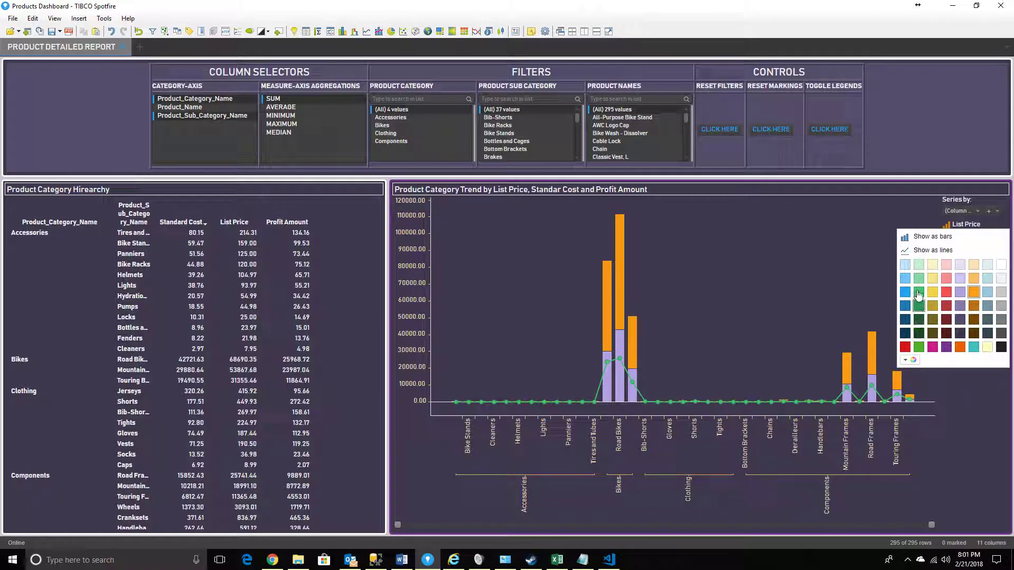
{"action": "left_click", "coordinate": [919, 251]}
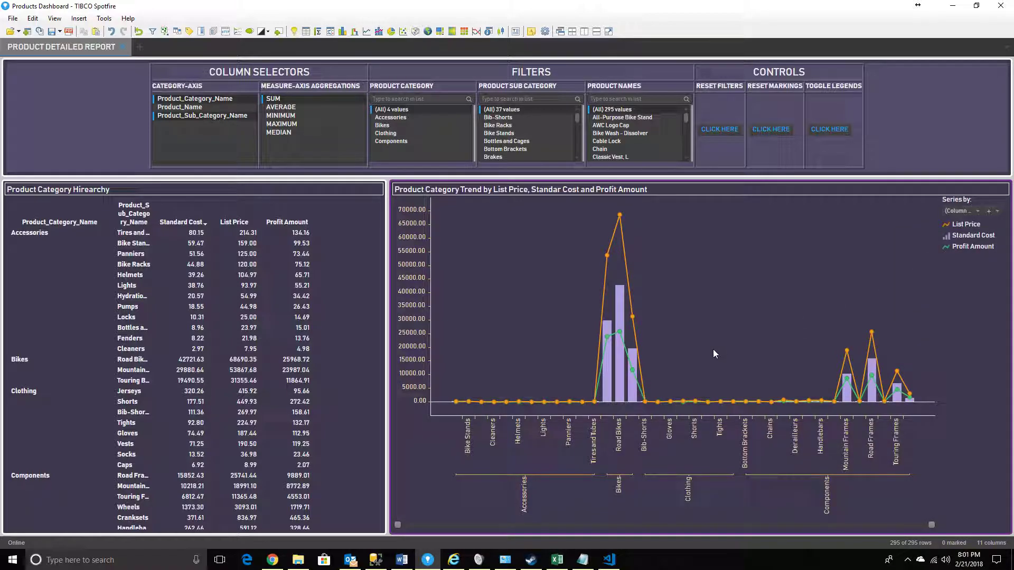
{"action": "left_click", "coordinate": [946, 238]}
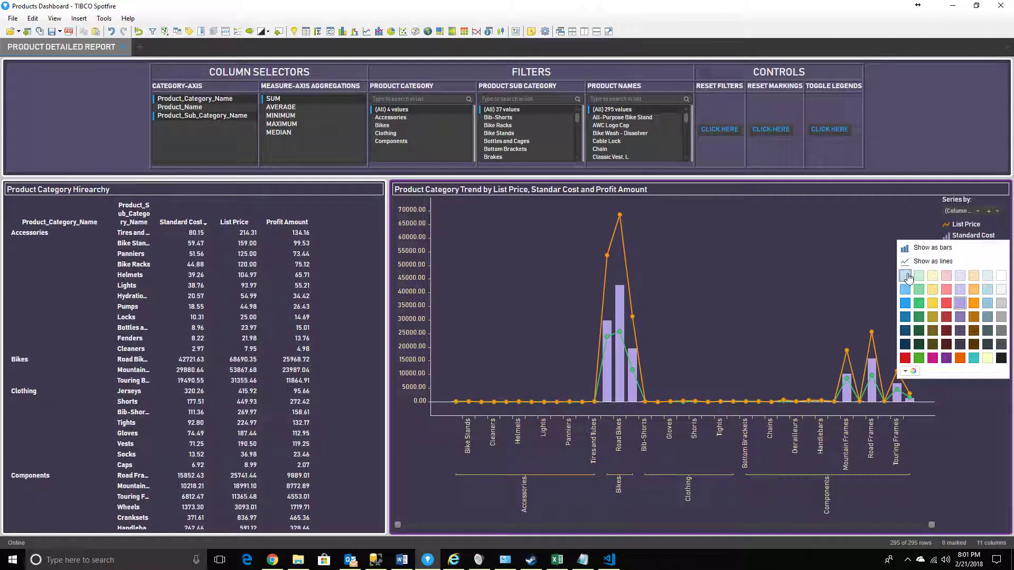
{"action": "left_click", "coordinate": [909, 262]}
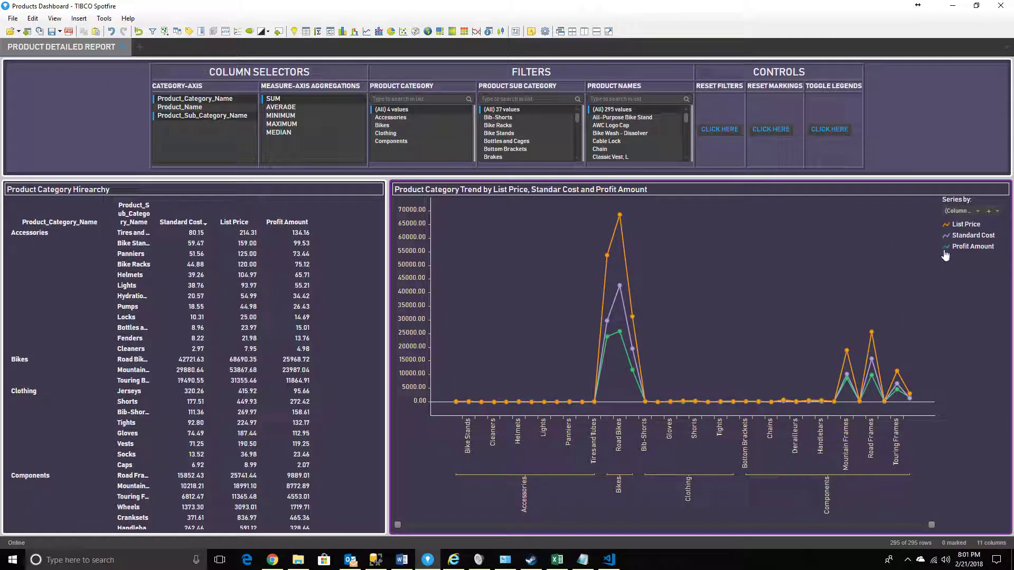
{"action": "left_click", "coordinate": [946, 248]}
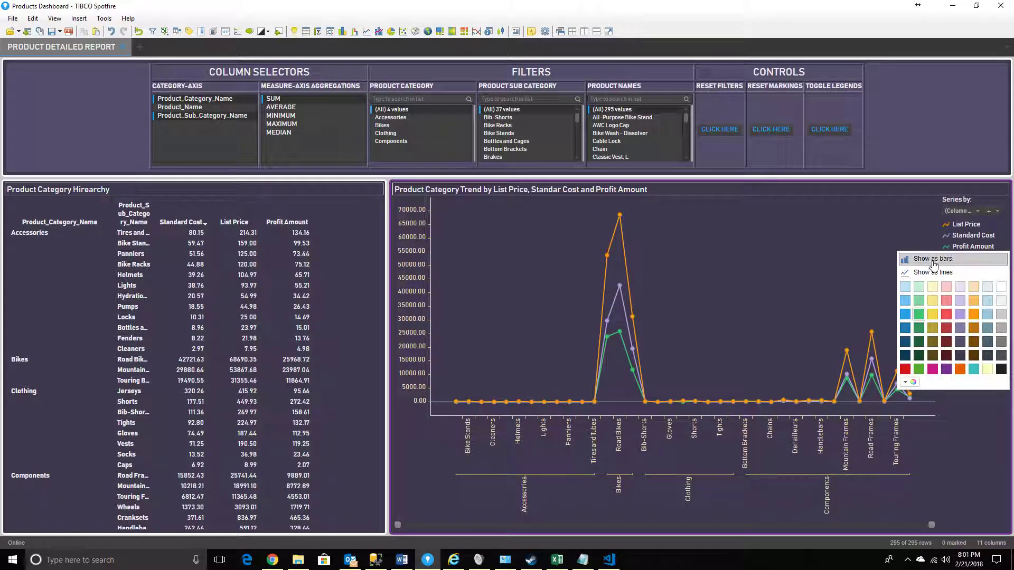
{"action": "left_click", "coordinate": [918, 262]}
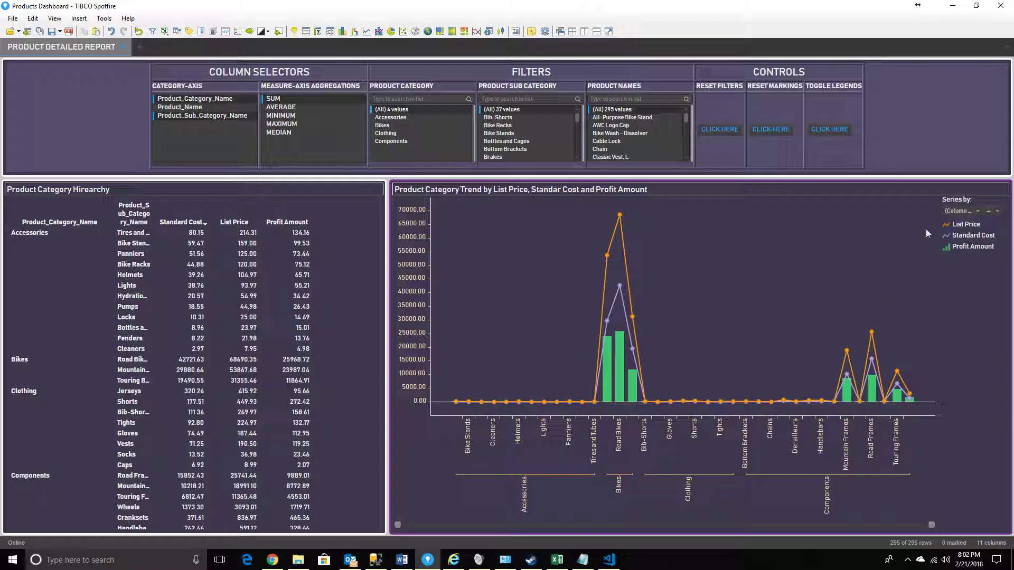
Undo the three series display changes in the trend chart
{"action": "left_click", "coordinate": [947, 232]}
{"action": "left_click", "coordinate": [112, 32]}
{"action": "left_click", "coordinate": [112, 31]}
{"action": "left_click", "coordinate": [112, 31]}
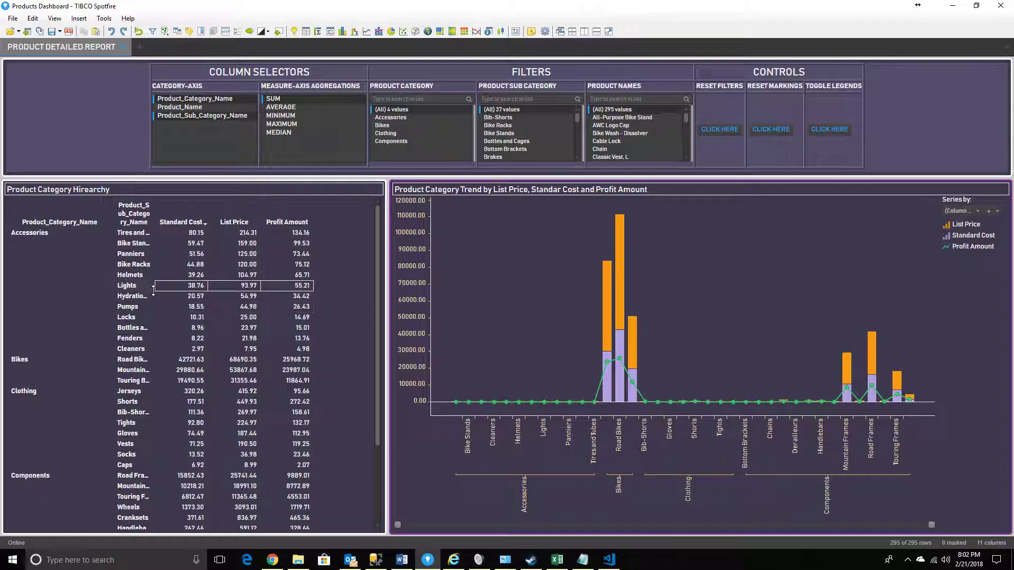
Mark the Accessories rows in the hierarchy table and narrow the trend chart's category range to Accessories to read their values
{"action": "left_click_drag", "start_coordinate": [174, 231], "coordinate": [309, 381]}
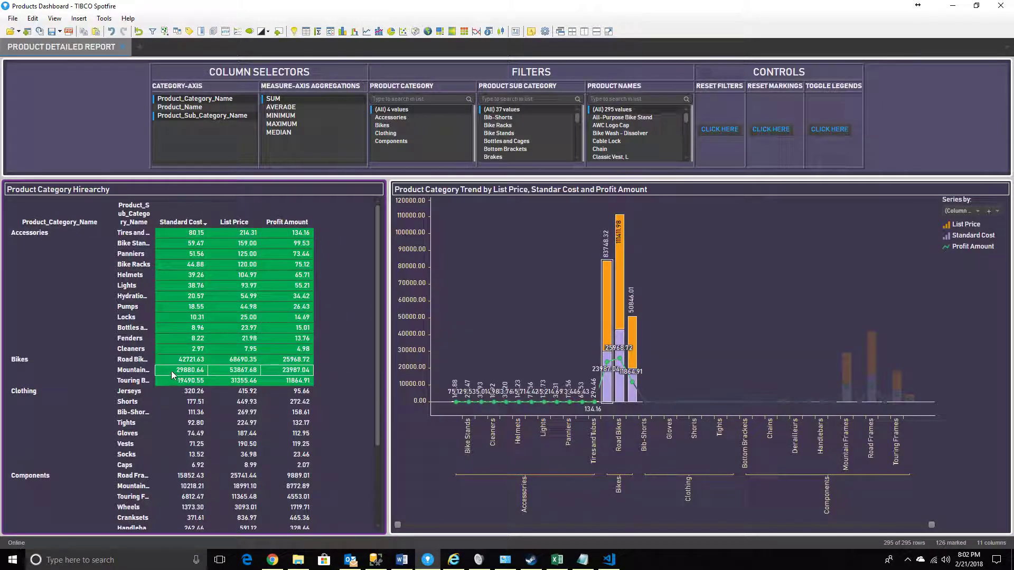
{"action": "left_click", "coordinate": [180, 242]}
{"action": "left_click_drag", "start_coordinate": [175, 230], "coordinate": [308, 348]}
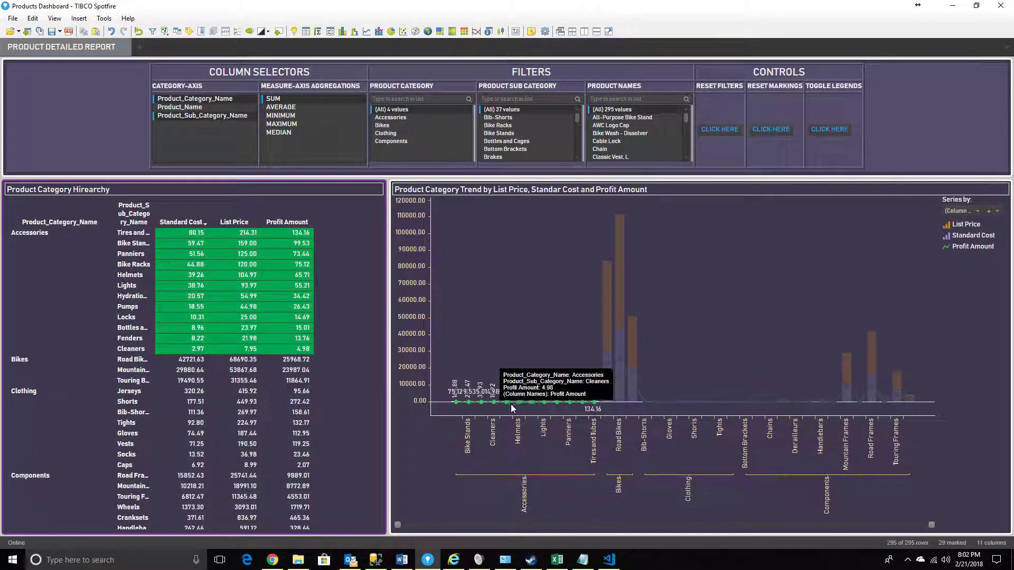
{"action": "left_click_drag", "start_coordinate": [931, 525], "coordinate": [553, 532]}
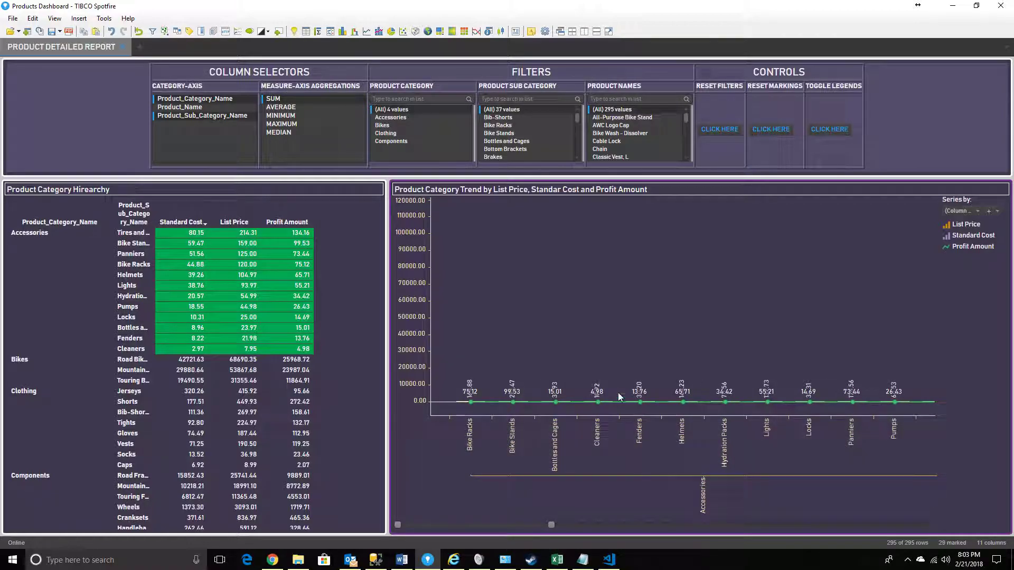
{"action": "left_click", "coordinate": [616, 372]}
Mark the first three Accessories rows, from Tires and Tubes to Panniers, and widen the trend chart back to all categories
{"action": "left_click_drag", "start_coordinate": [223, 228], "coordinate": [287, 311]}
{"action": "left_click", "coordinate": [201, 253]}
{"action": "left_click_drag", "start_coordinate": [205, 235], "coordinate": [298, 258]}
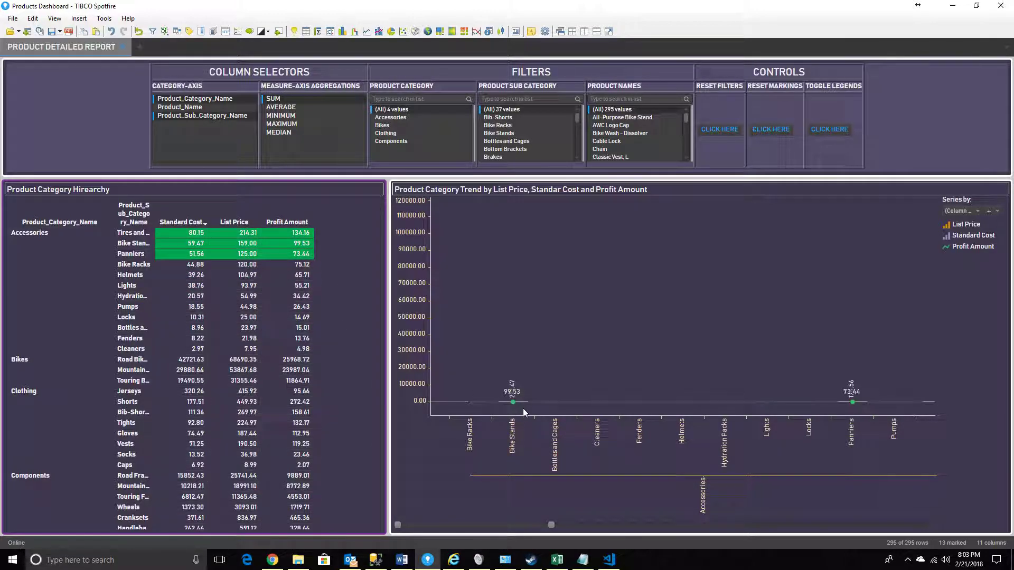
{"action": "mouse_move", "coordinate": [508, 396]}
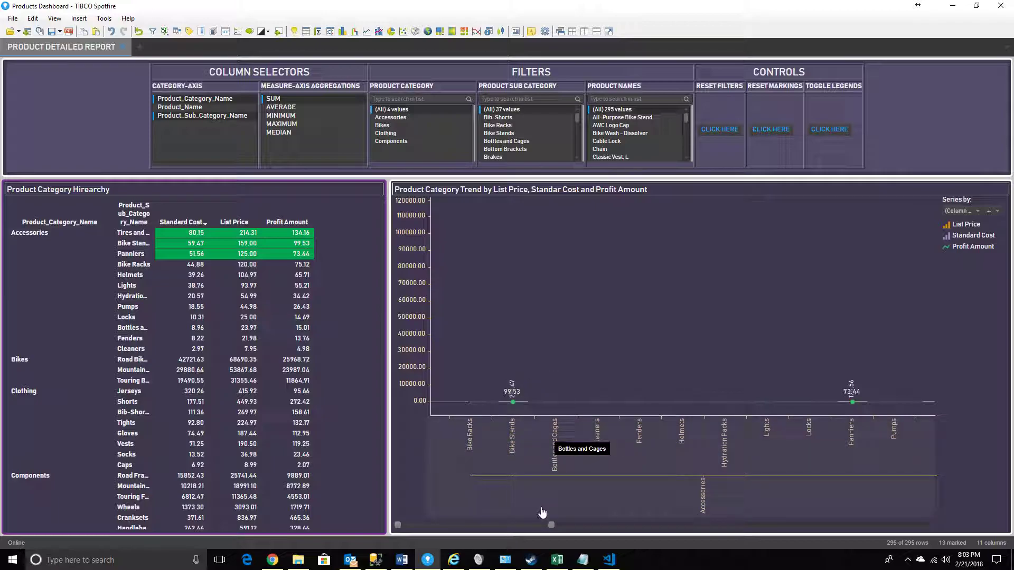
{"action": "left_click_drag", "start_coordinate": [551, 525], "coordinate": [956, 512]}
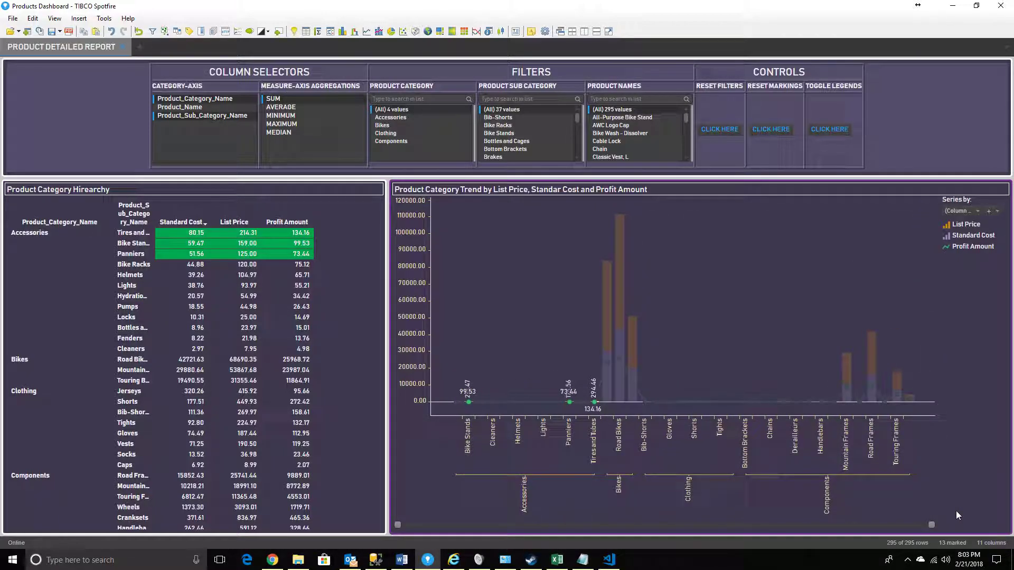
Mark the whole Profit Amount line in the trend chart to read its values, and clear the marking
{"action": "left_click", "coordinate": [522, 313]}
{"action": "left_click", "coordinate": [598, 396]}
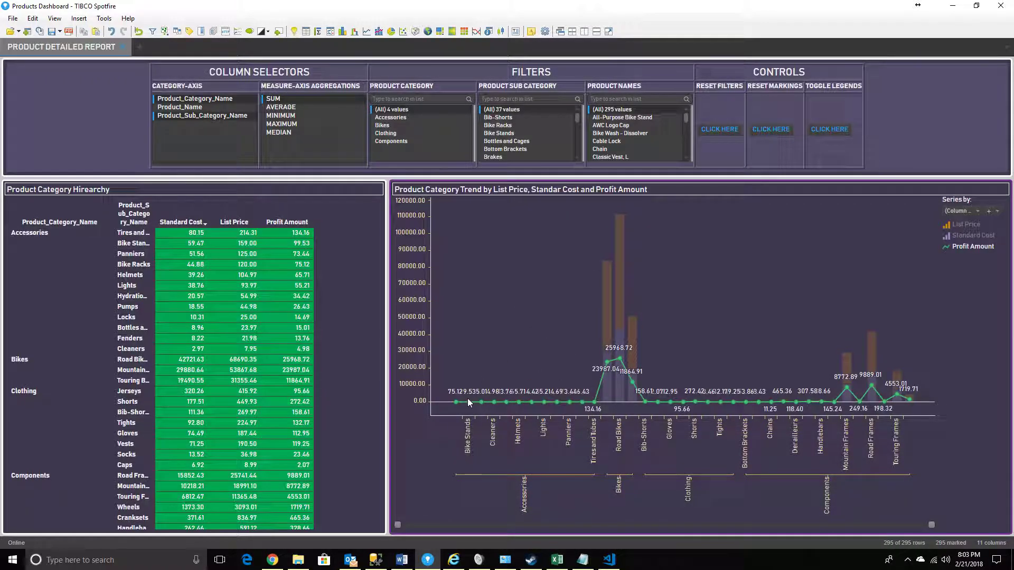
{"action": "left_click", "coordinate": [537, 332]}
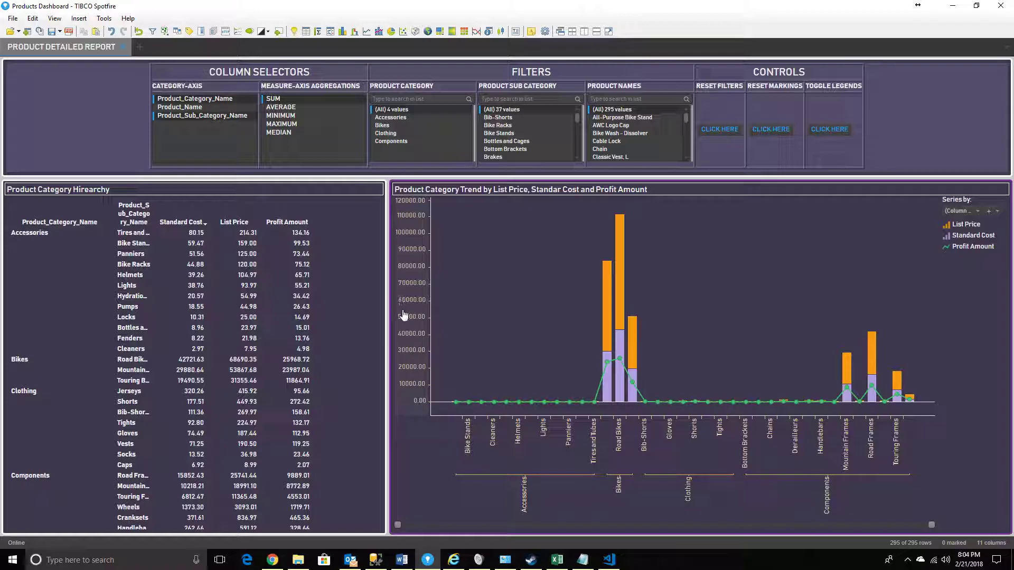
Switch the measure aggregation among Average, Maximum and Median to compare the values, and return it to Sum
{"action": "left_click", "coordinate": [276, 107]}
{"action": "left_click", "coordinate": [276, 107]}
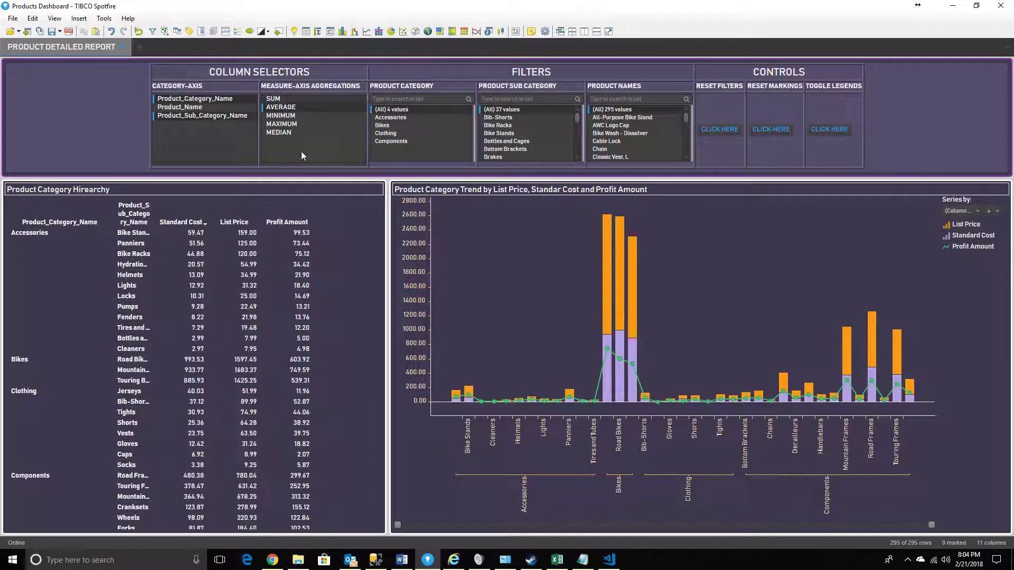
{"action": "left_click", "coordinate": [293, 131]}
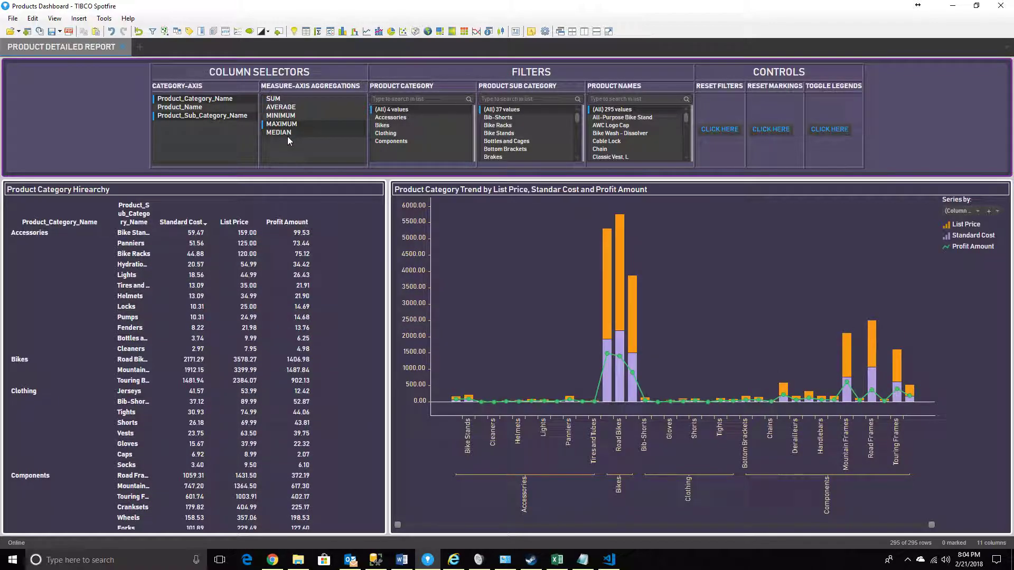
{"action": "left_click", "coordinate": [284, 100]}
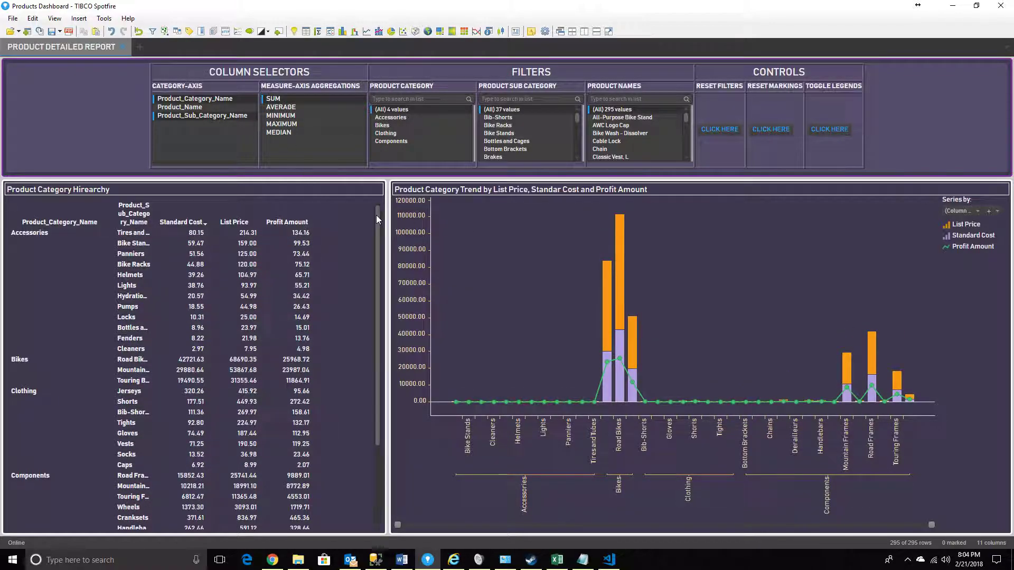
{"action": "left_click", "coordinate": [284, 109]}
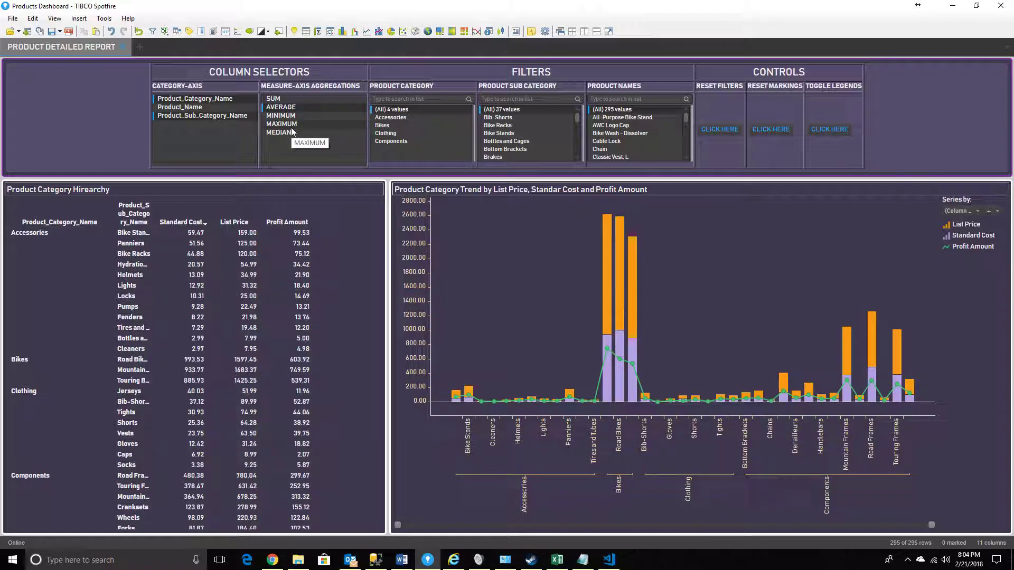
{"action": "left_click", "coordinate": [294, 124]}
{"action": "left_click", "coordinate": [288, 133]}
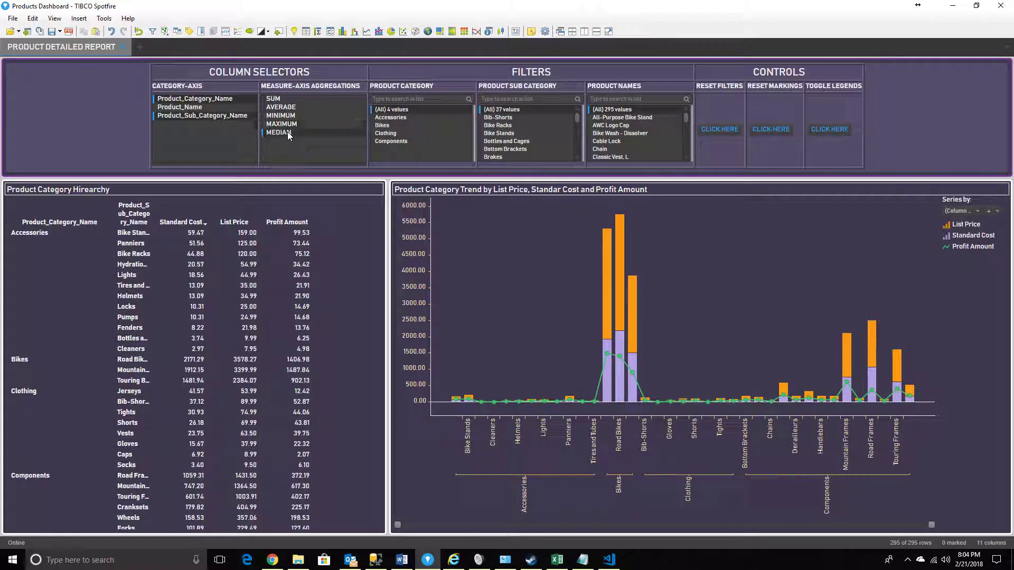
{"action": "left_click", "coordinate": [275, 99]}
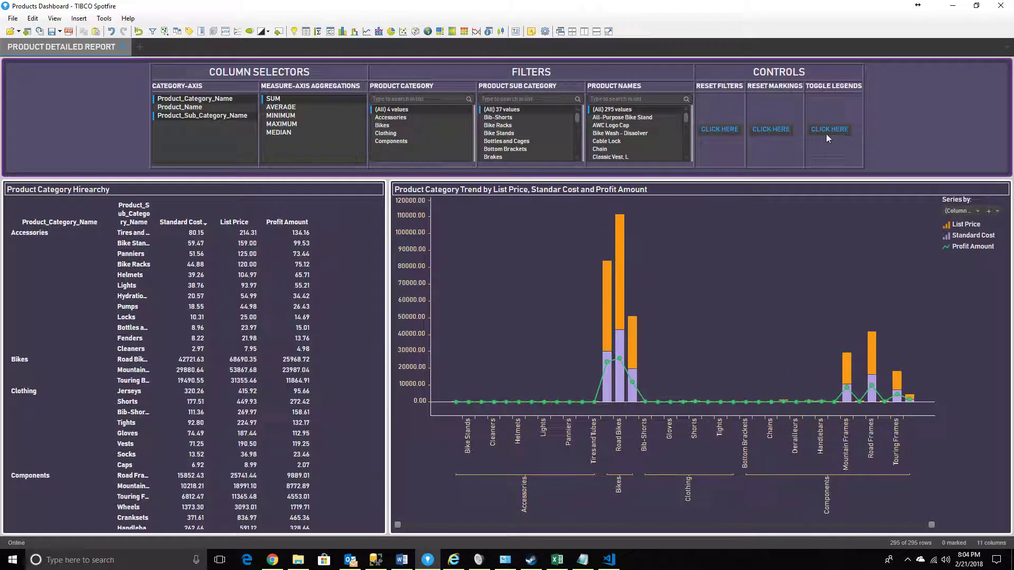